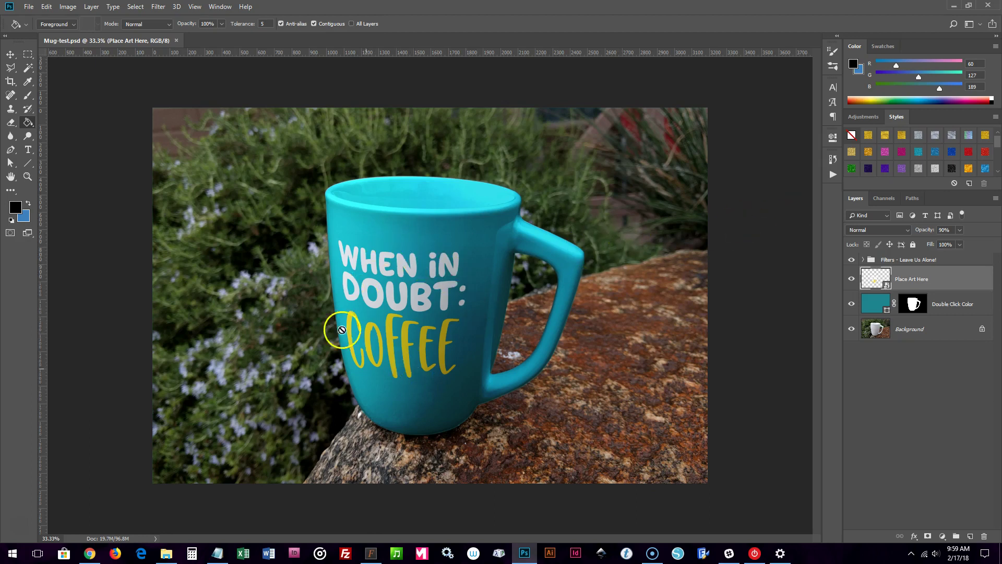
# - Recolour the mug from teal to green (#198950) through the Double Click Color fill layer
pyautogui.click(852, 280)
pyautogui.click(851, 280)
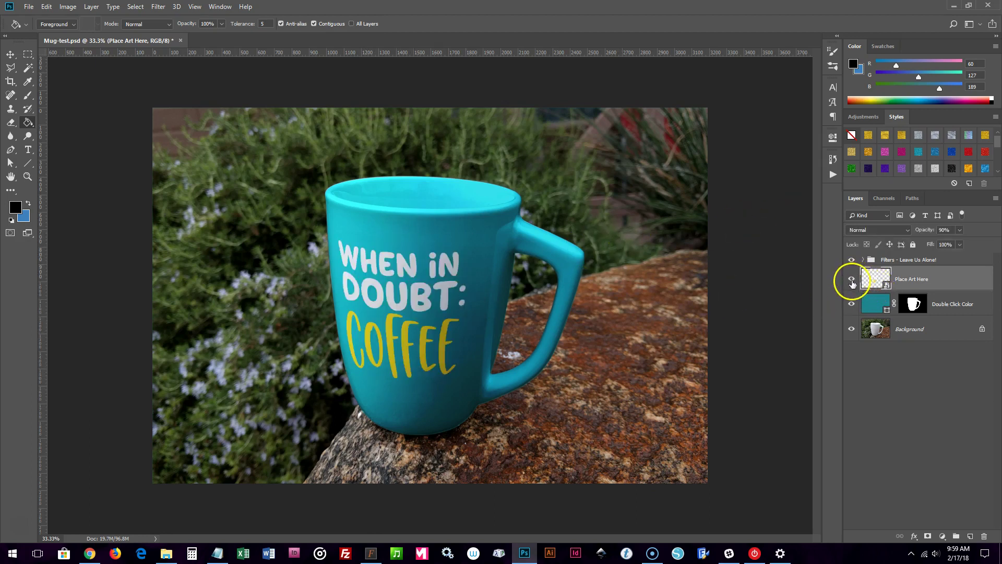
pyautogui.doubleClick(871, 307)
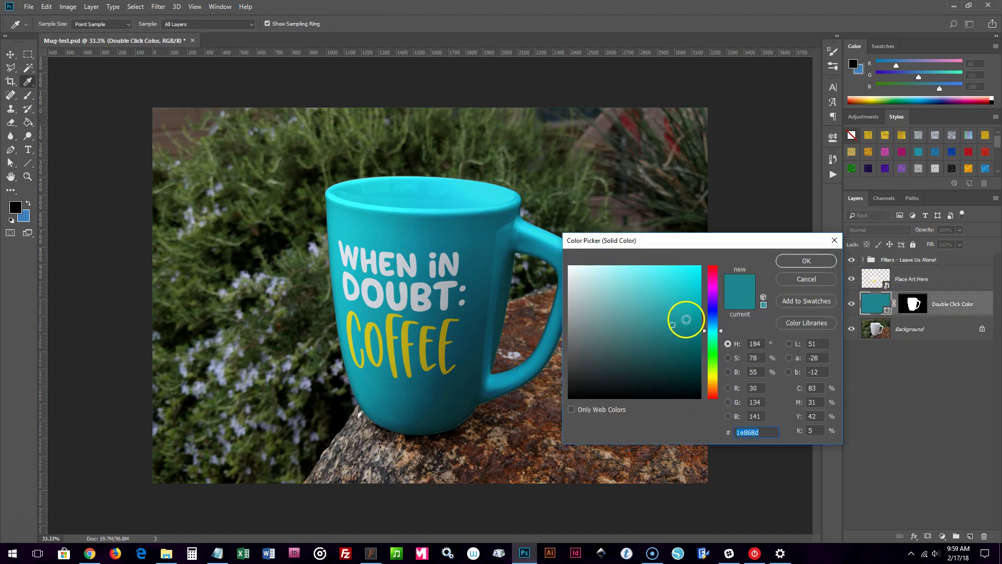
pyautogui.moveTo(673, 298)
pyautogui.mouseDown()
pyautogui.moveTo(678, 311)
pyautogui.moveTo(682, 293)
pyautogui.moveTo(683, 302)
pyautogui.mouseUp()
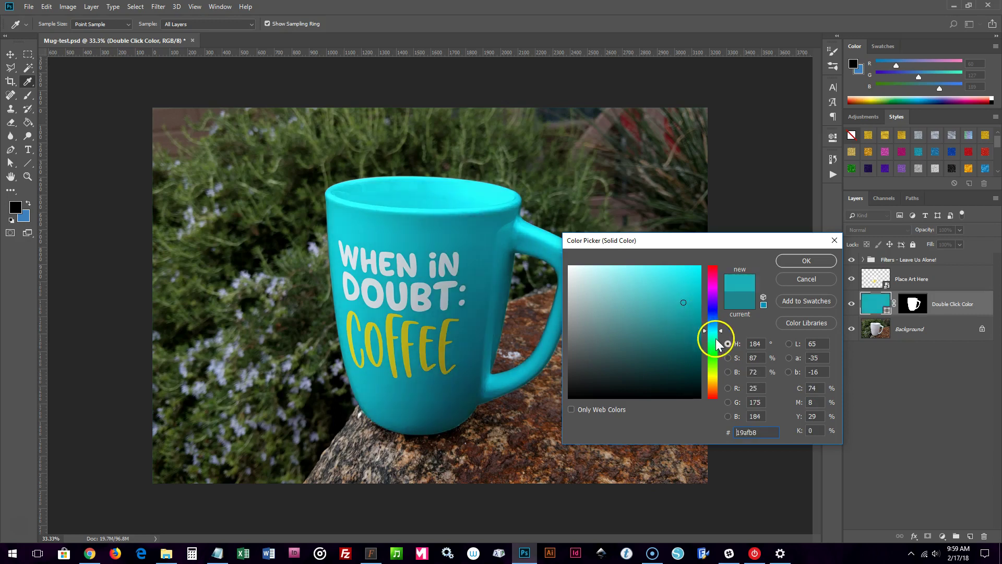
pyautogui.moveTo(720, 331); pyautogui.dragTo(719, 342)
pyautogui.click(678, 325)
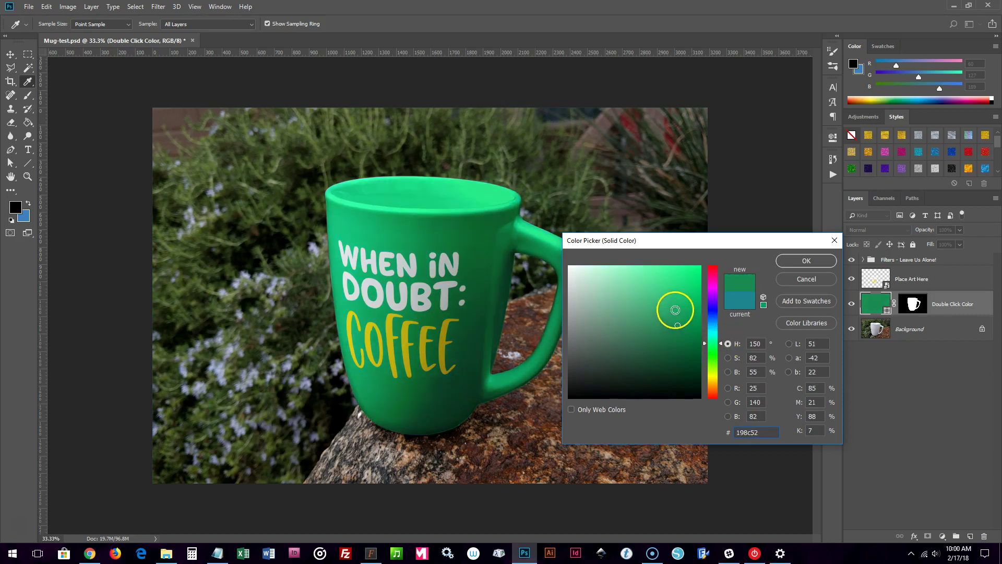
pyautogui.moveTo(675, 310); pyautogui.dragTo(677, 327)
pyautogui.click(806, 261)
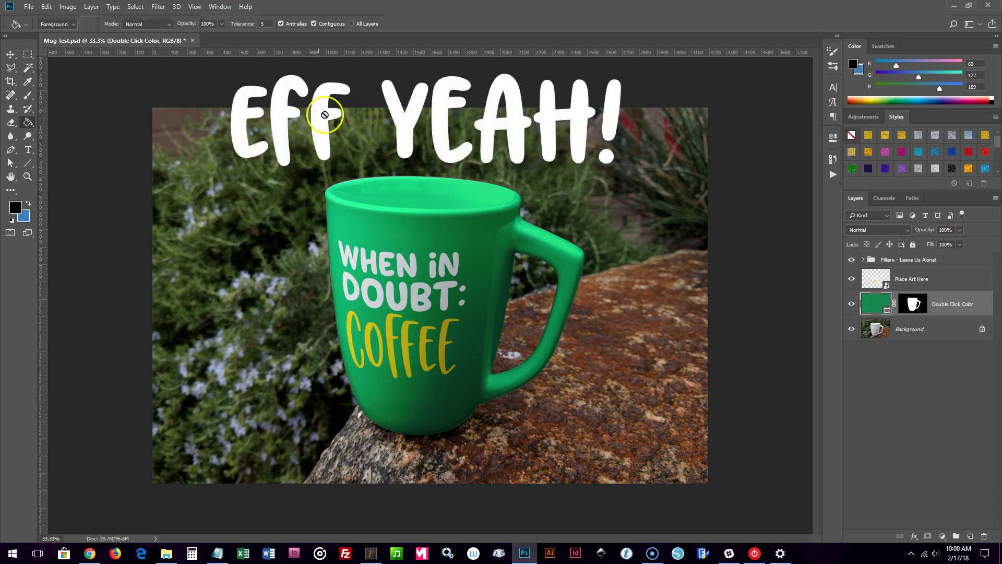
# - Close the Mug-test.psd document without saving its changes
pyautogui.click(191, 73)
pyautogui.click(192, 40)
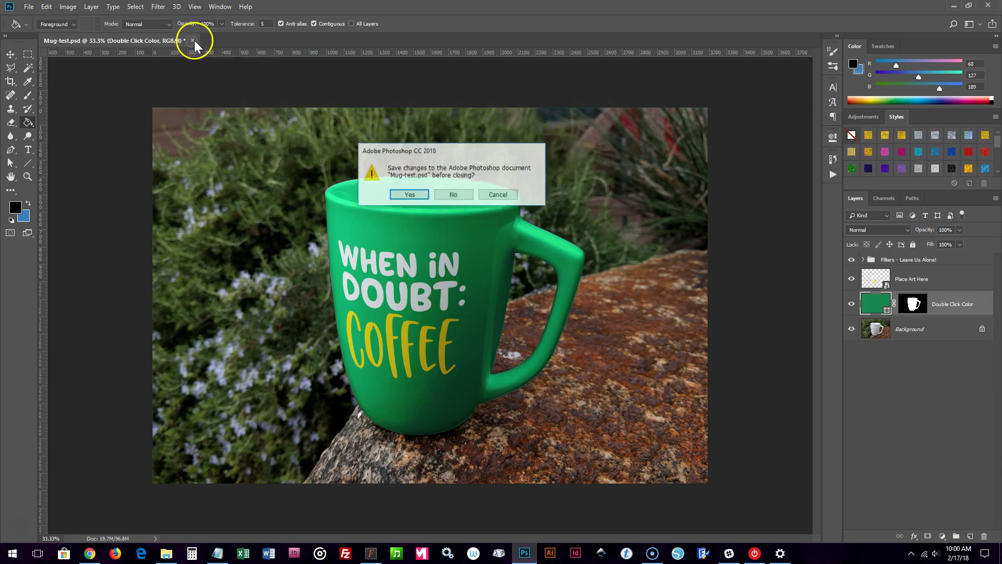
pyautogui.click(437, 196)
# - Open the PlainWhiteMug.jpg photo from File > Open
pyautogui.click(29, 6)
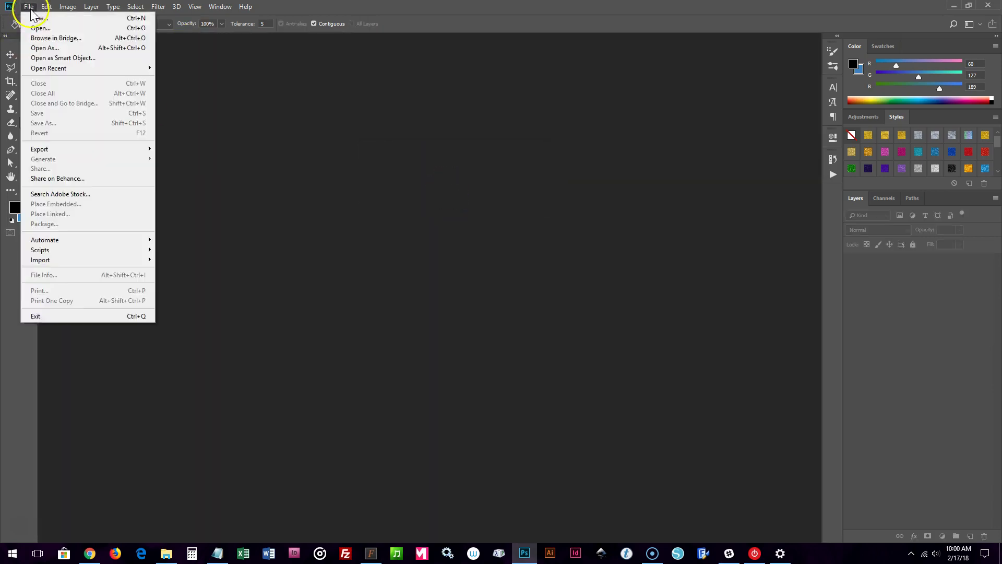
pyautogui.click(35, 29)
pyautogui.click(336, 107)
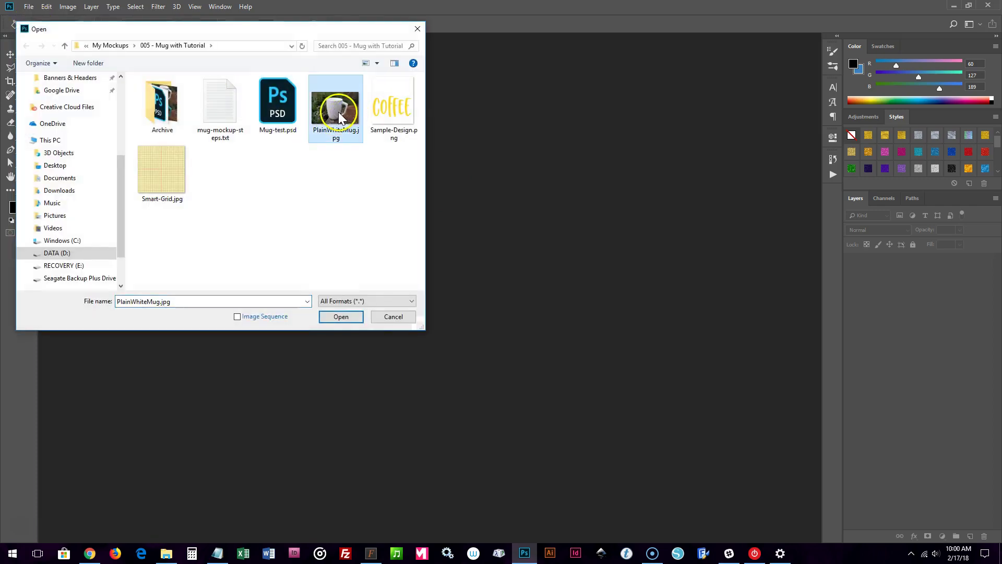
pyautogui.click(341, 317)
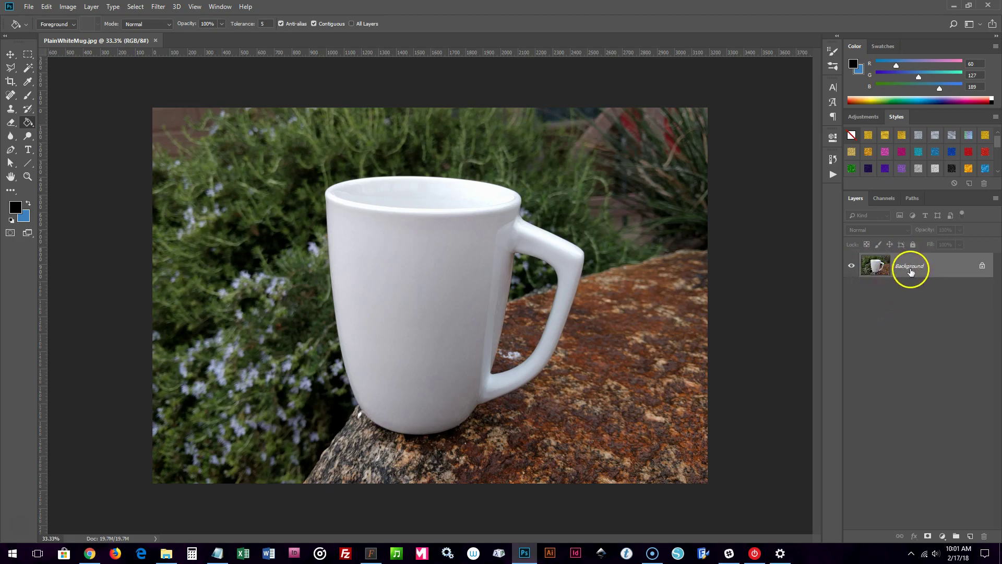
# - Duplicate the Background layer as a new layer named MUG
pyautogui.rightClick(913, 272)
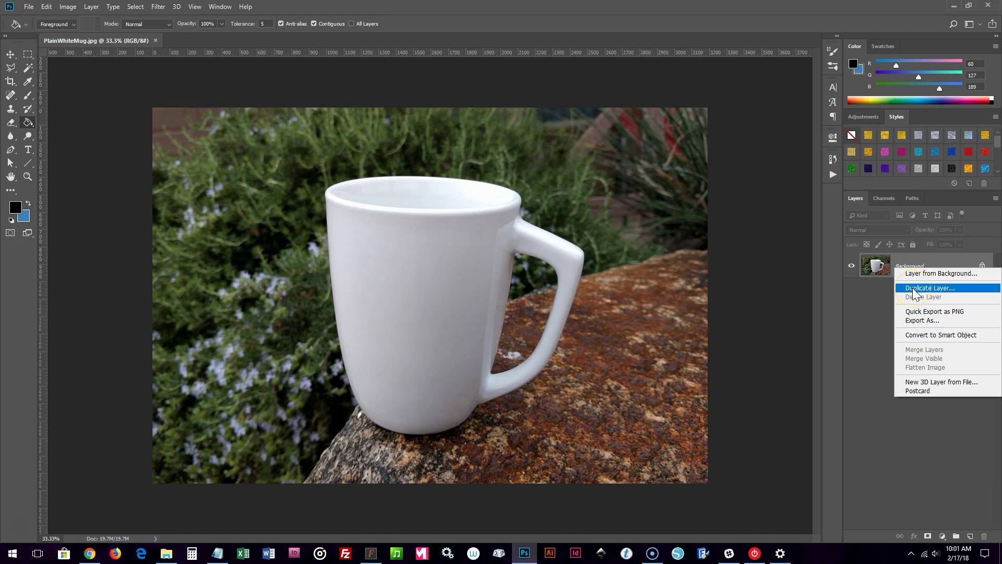
pyautogui.click(912, 287)
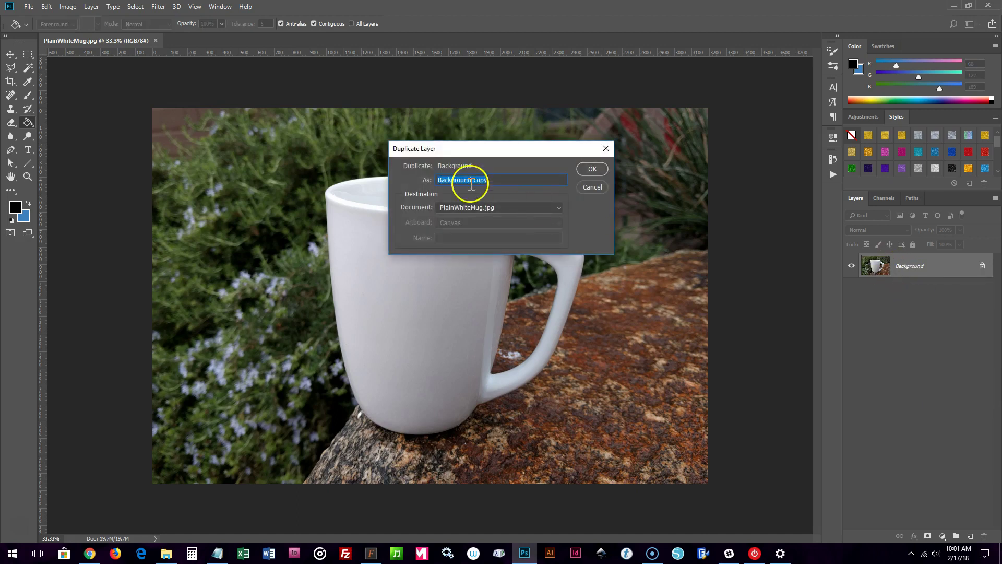
pyautogui.write('MUG')
pyautogui.press('Return')
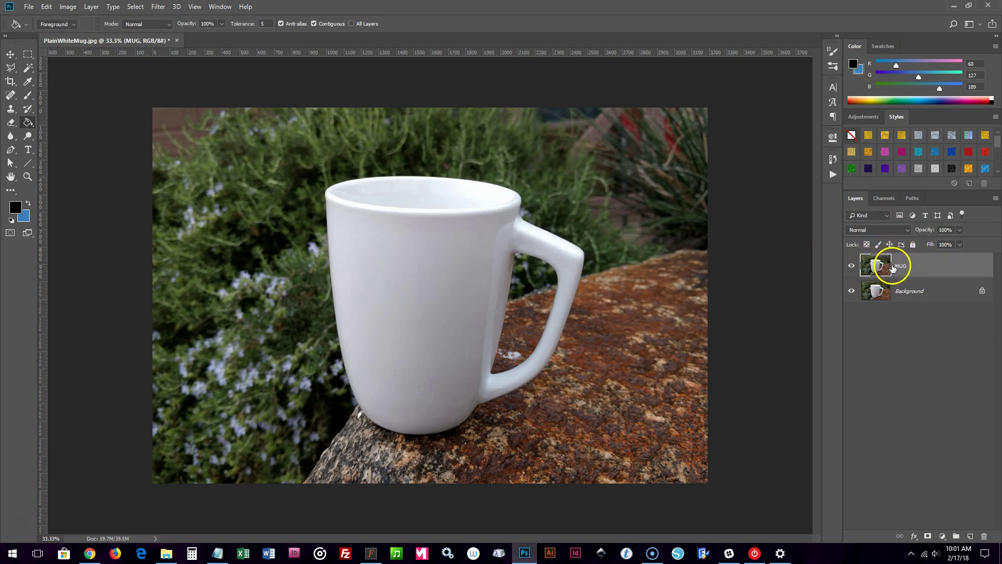
# - Add Layer 1 above Background and fill it with blue using the Paint Bucket
pyautogui.click(921, 296)
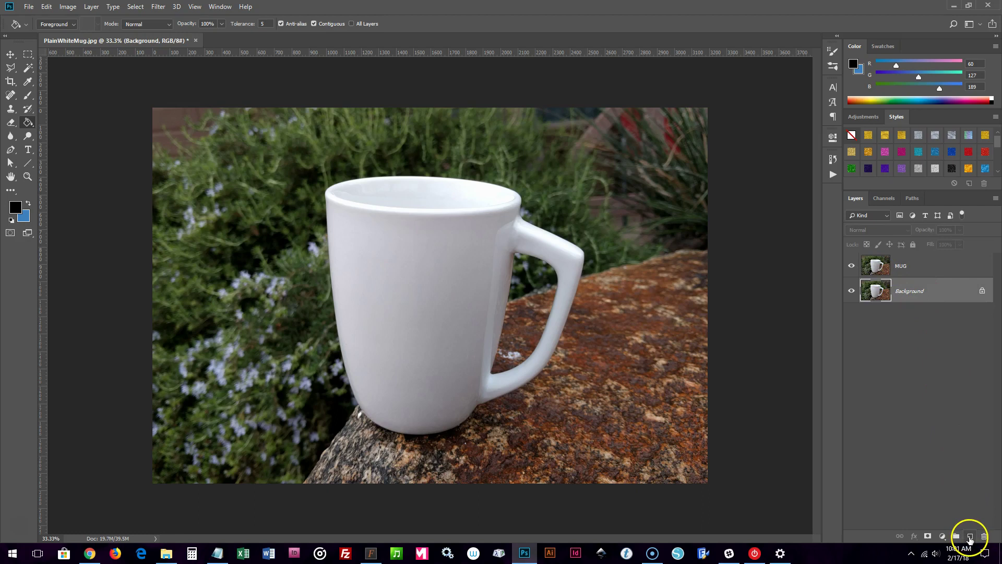
pyautogui.click(969, 537)
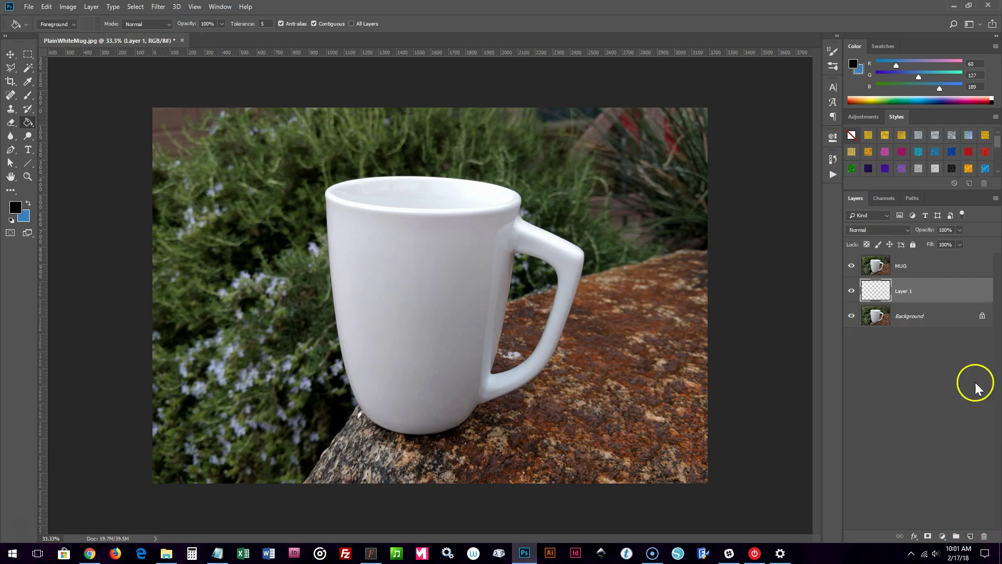
pyautogui.click(29, 203)
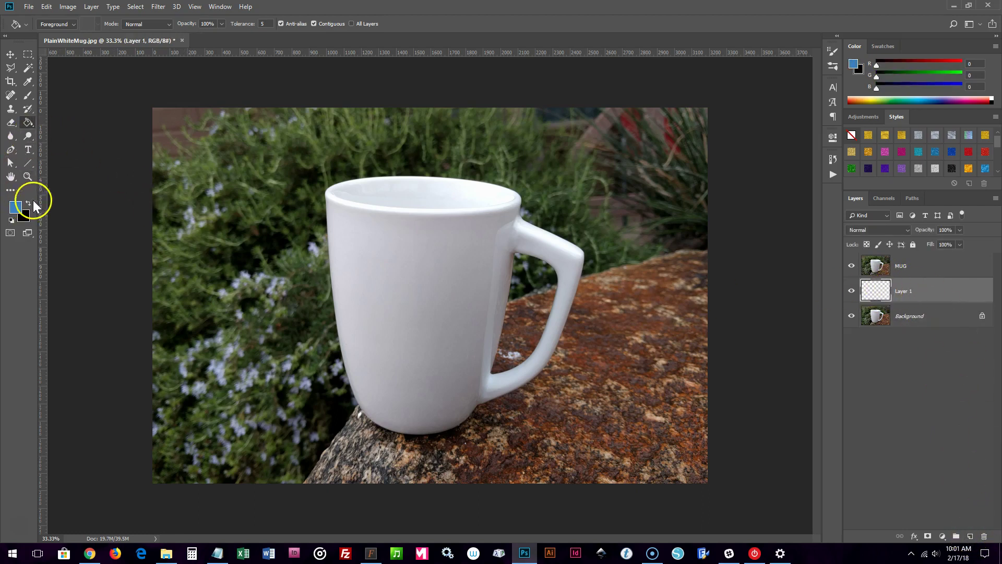
pyautogui.click(229, 164)
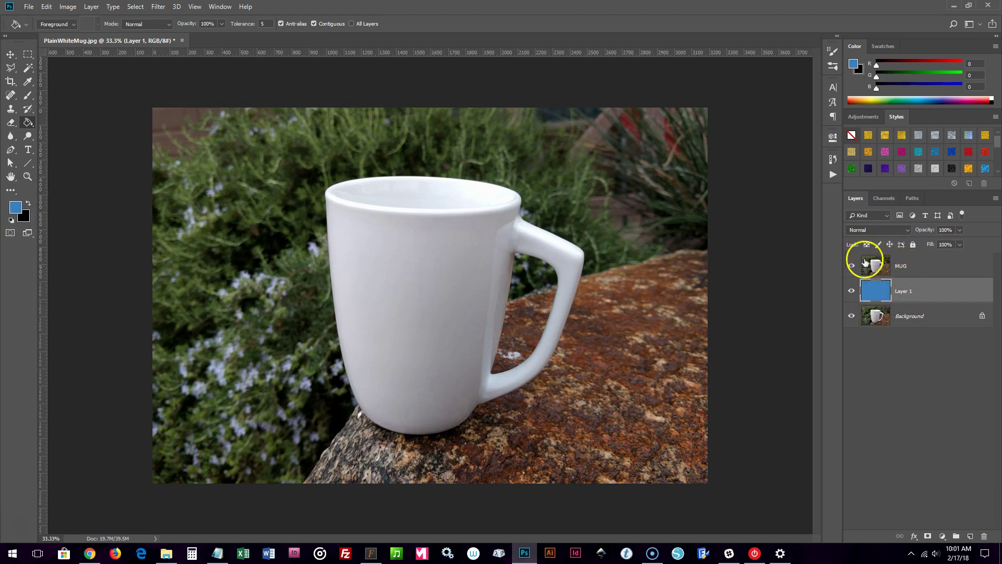
pyautogui.click(887, 265)
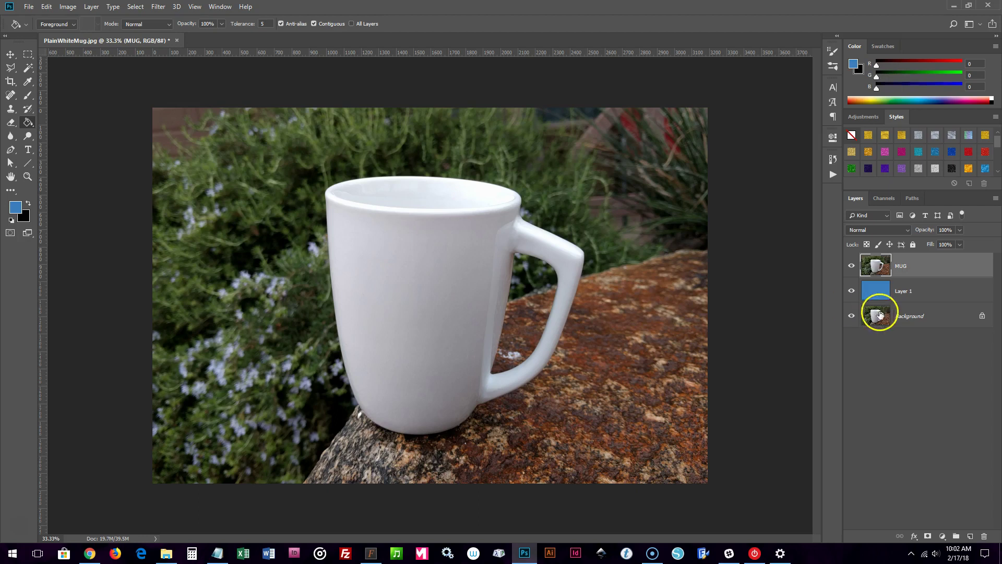
pyautogui.click(899, 293)
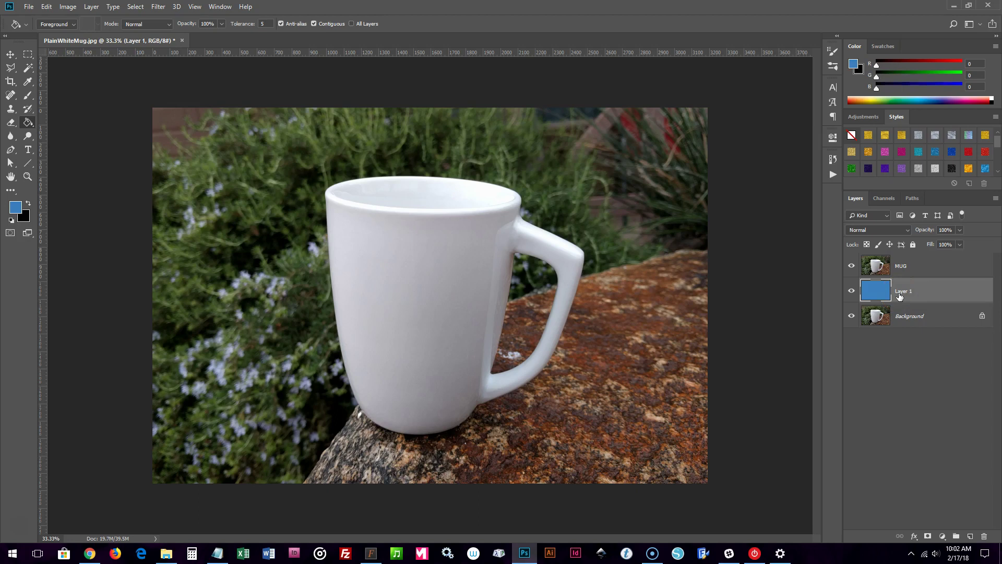
pyautogui.click(904, 266)
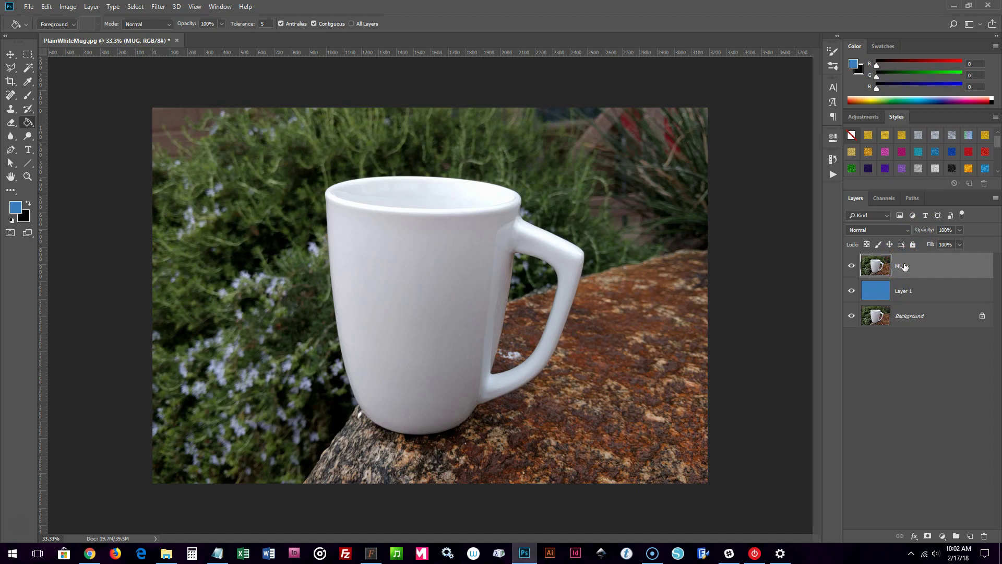
pyautogui.click(12, 123)
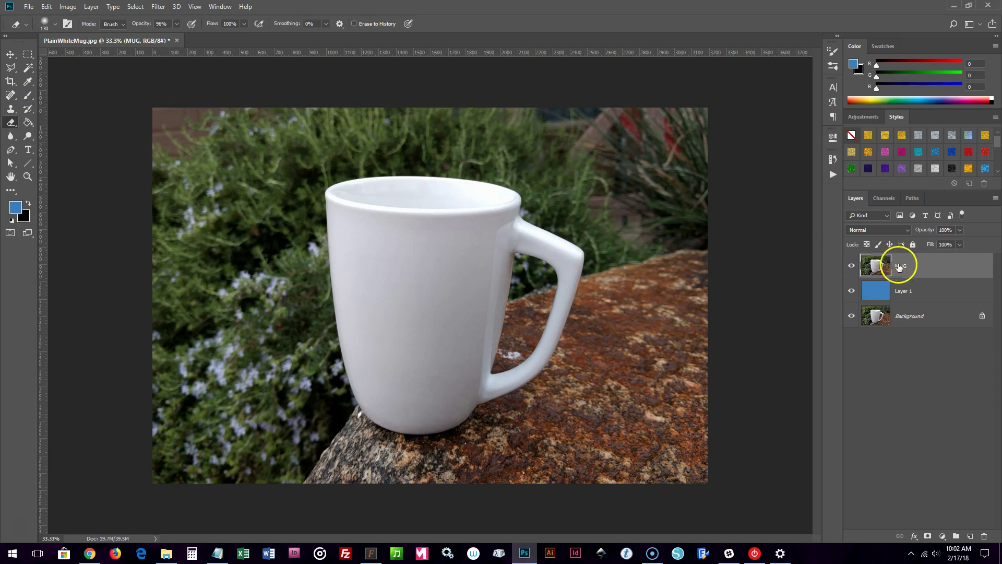
pyautogui.moveTo(157, 141)
pyautogui.mouseDown()
pyautogui.moveTo(200, 123)
pyautogui.moveTo(171, 135)
pyautogui.moveTo(168, 102)
pyautogui.moveTo(121, 174)
pyautogui.moveTo(124, 187)
pyautogui.moveTo(244, 102)
pyautogui.moveTo(261, 103)
pyautogui.moveTo(253, 123)
pyautogui.moveTo(173, 177)
pyautogui.moveTo(141, 223)
pyautogui.moveTo(255, 134)
pyautogui.mouseUp()
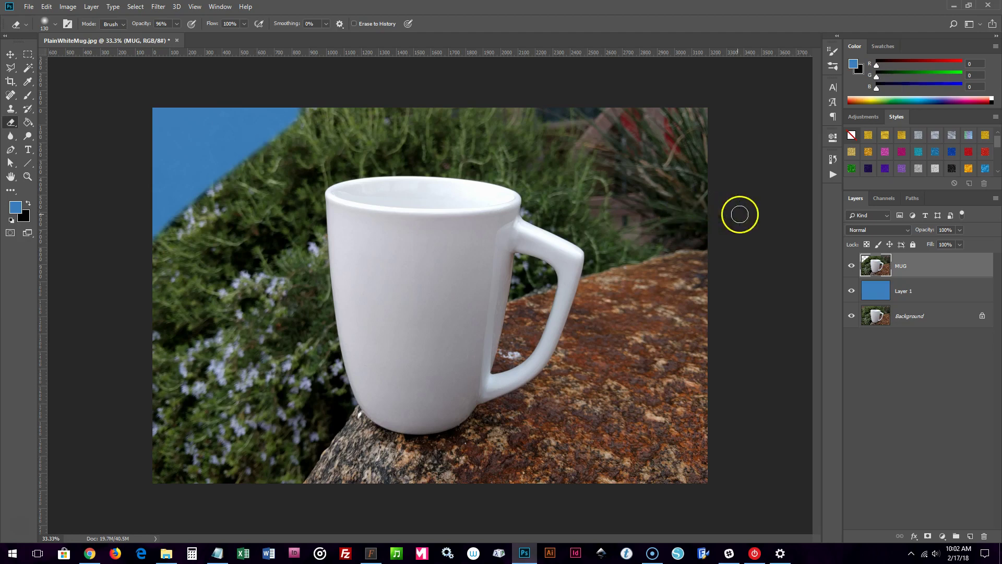
pyautogui.hotkey('ctrl', 'z')
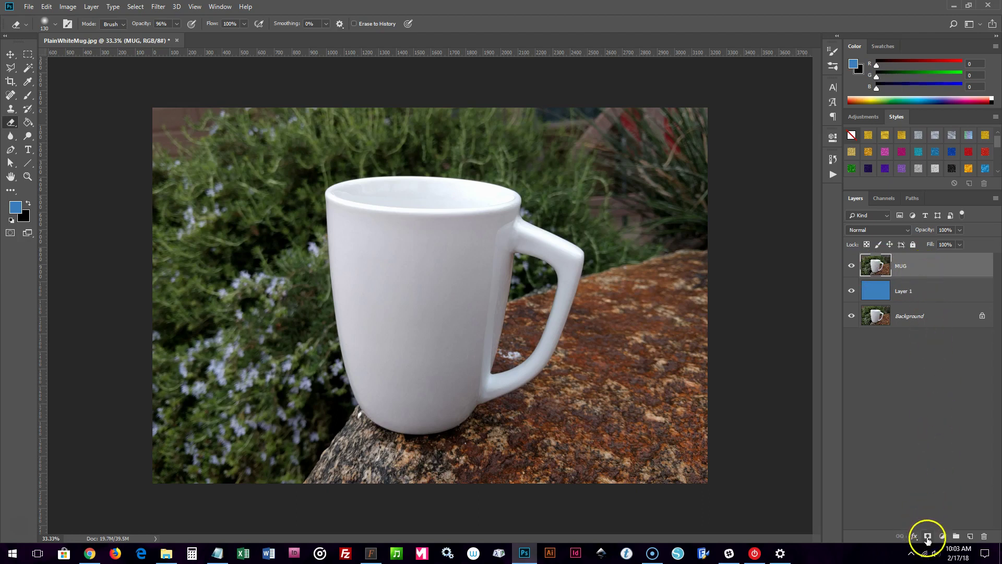
# - Attach a white layer mask to the MUG layer from the Layers panel
pyautogui.click(927, 536)
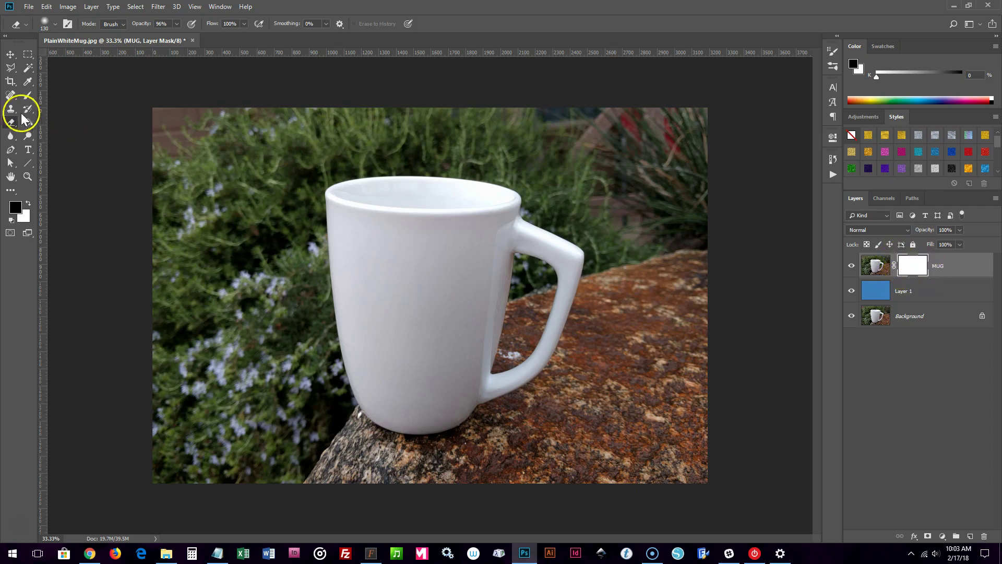
# - Paint black with a 95 px brush over the MUG mask's top-left corner
pyautogui.click(27, 97)
pyautogui.click(54, 24)
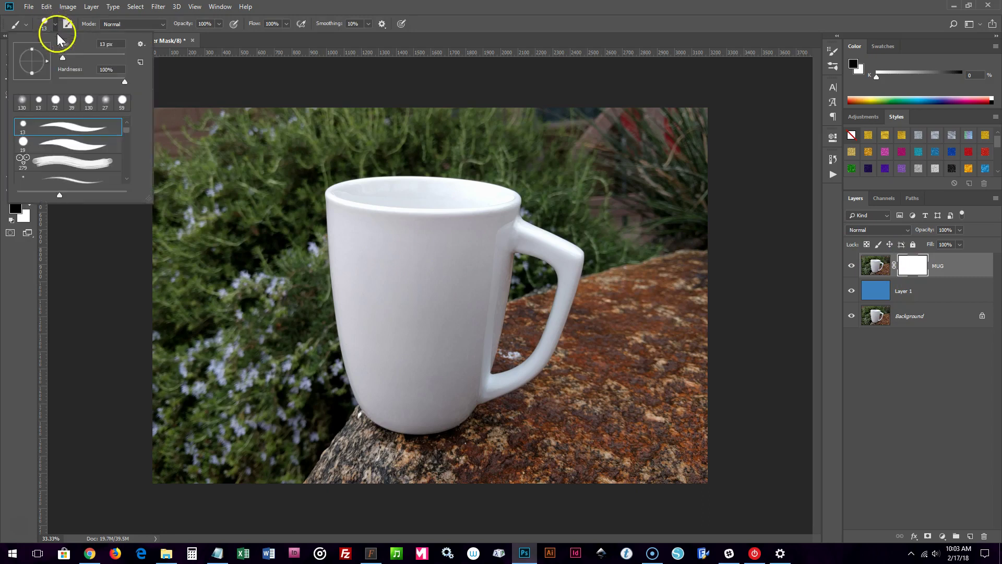
pyautogui.moveTo(84, 55); pyautogui.dragTo(90, 54)
pyautogui.click(18, 214)
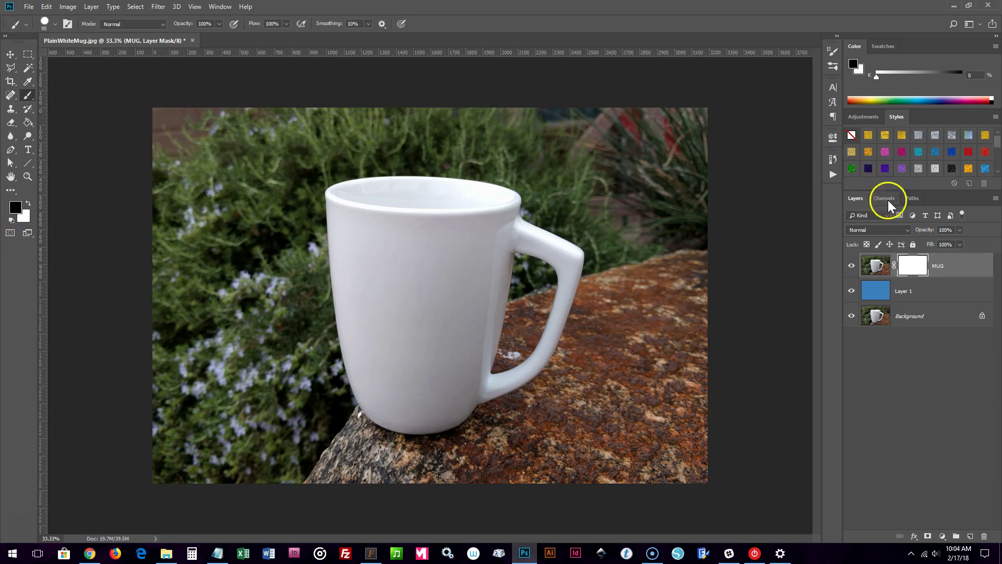
pyautogui.moveTo(175, 173)
pyautogui.mouseDown()
pyautogui.moveTo(245, 110)
pyautogui.moveTo(163, 116)
pyautogui.moveTo(150, 141)
pyautogui.moveTo(196, 155)
pyautogui.moveTo(177, 181)
pyautogui.moveTo(264, 108)
pyautogui.moveTo(226, 138)
pyautogui.moveTo(202, 190)
pyautogui.moveTo(311, 96)
pyautogui.moveTo(272, 149)
pyautogui.moveTo(138, 284)
pyautogui.moveTo(311, 94)
pyautogui.mouseUp()
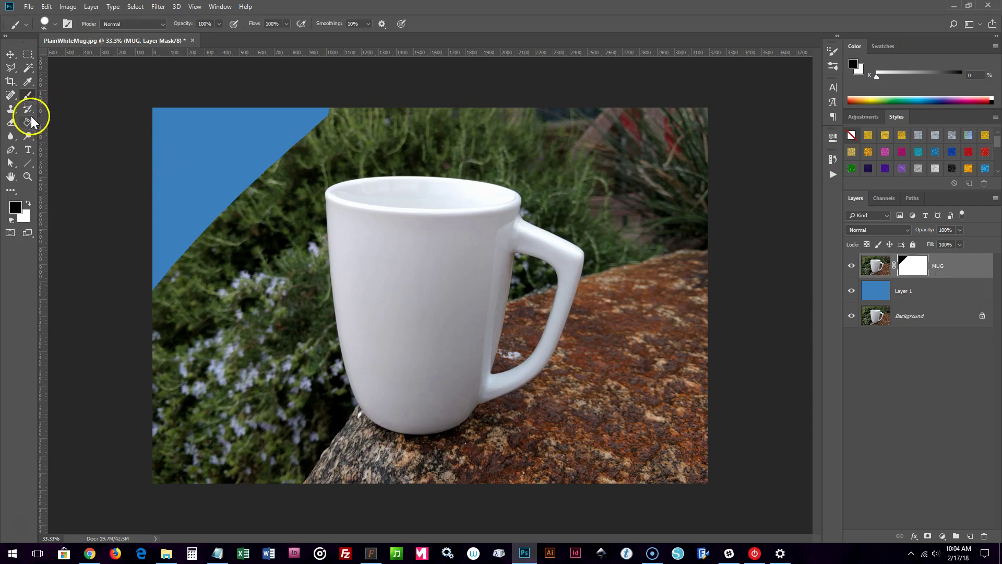
# - Switch to a 13 px brush and zoom in closely on the mug's rim
pyautogui.click(55, 24)
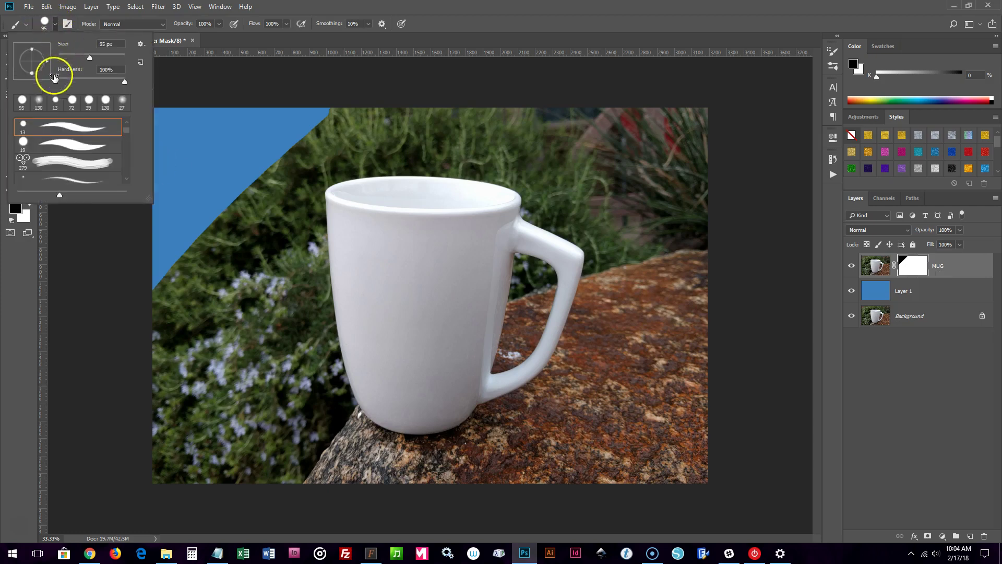
pyautogui.click(58, 124)
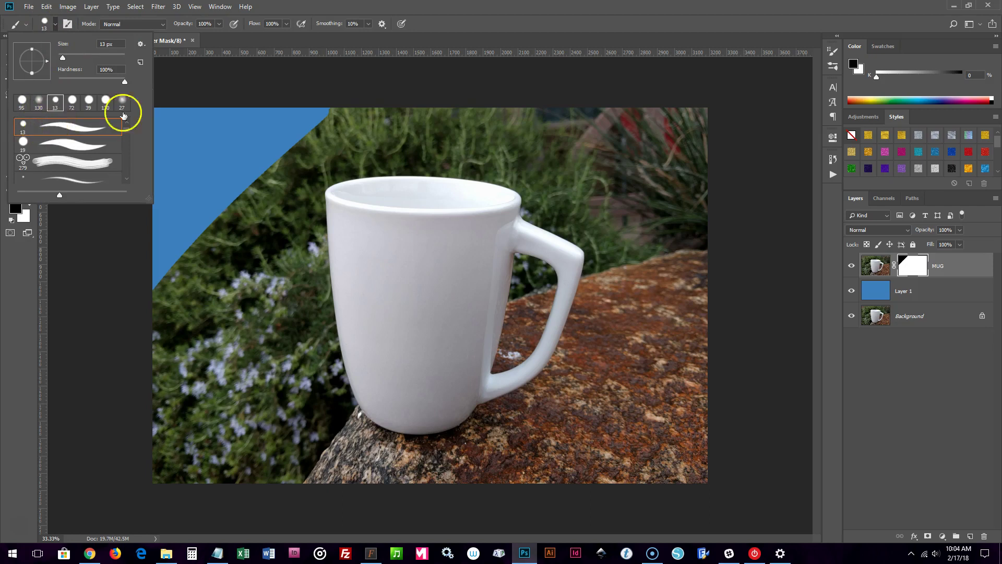
pyautogui.click(23, 182)
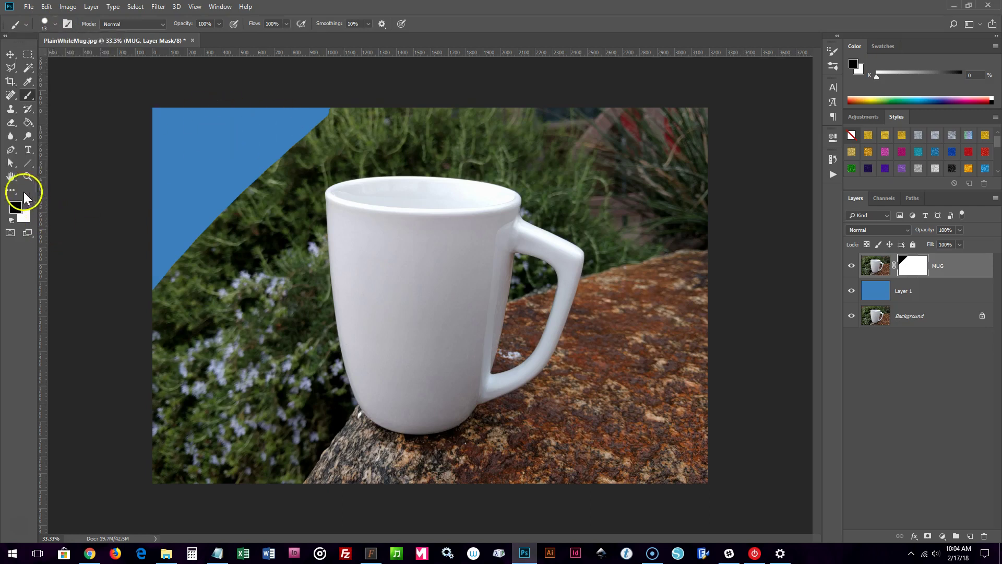
pyautogui.click(28, 177)
pyautogui.click(341, 190)
pyautogui.moveTo(341, 190); pyautogui.dragTo(558, 124)
pyautogui.moveTo(815, 194); pyautogui.dragTo(816, 177)
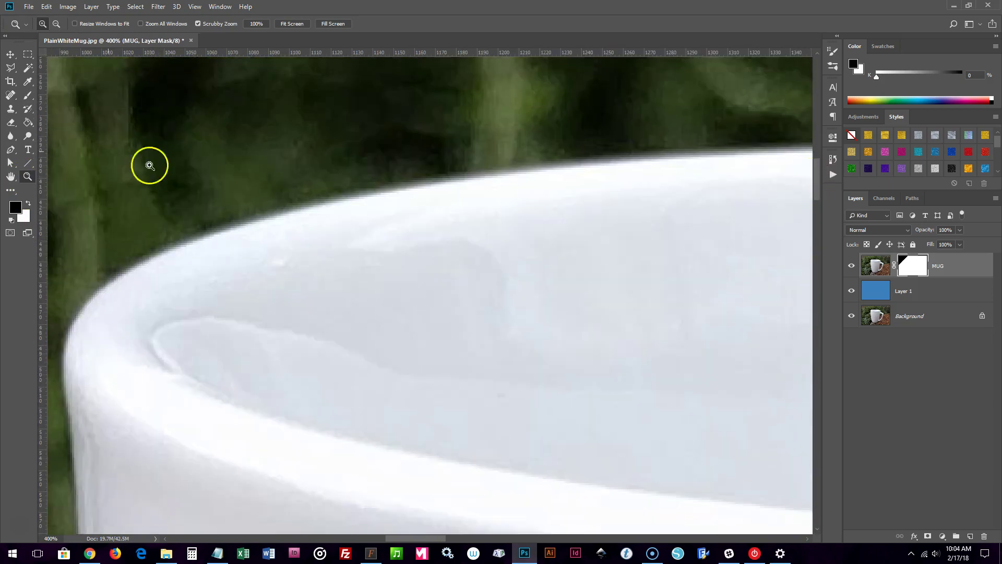
# - Paint along the mug rim on the MUG mask, then zoom out to 200%
pyautogui.click(31, 98)
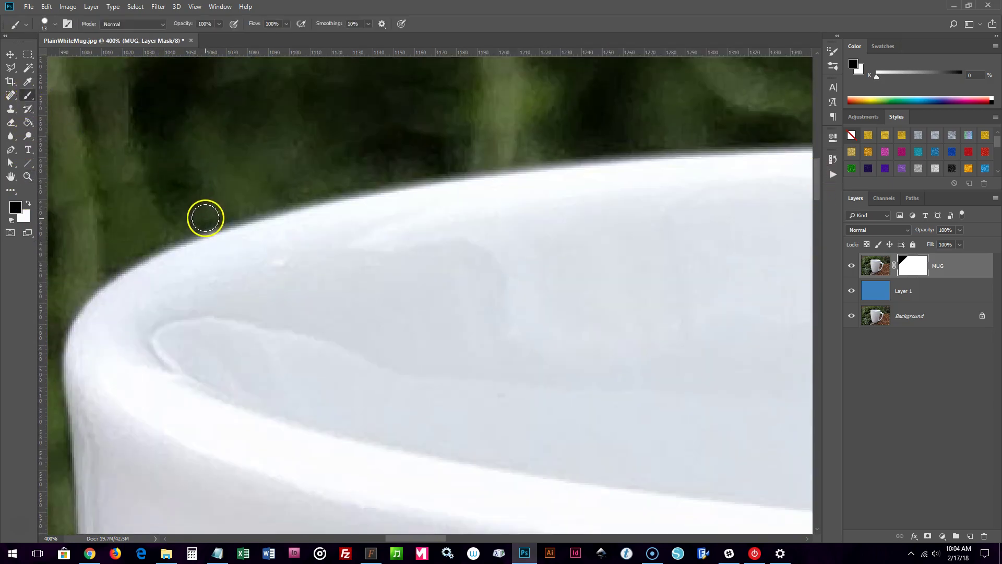
pyautogui.moveTo(204, 218); pyautogui.dragTo(350, 183)
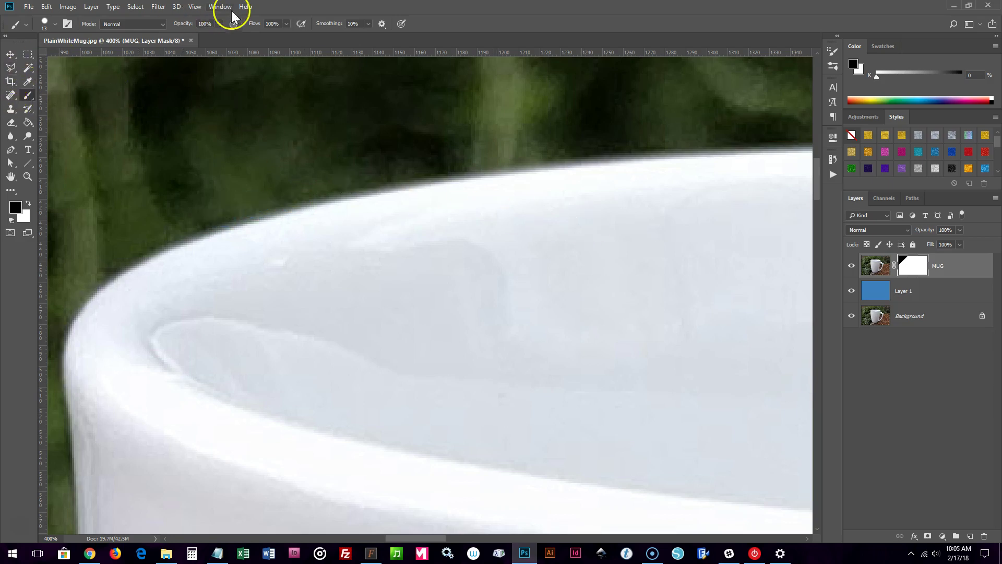
pyautogui.hotkey('ctrl', '-')
pyautogui.hotkey('ctrl', '-')
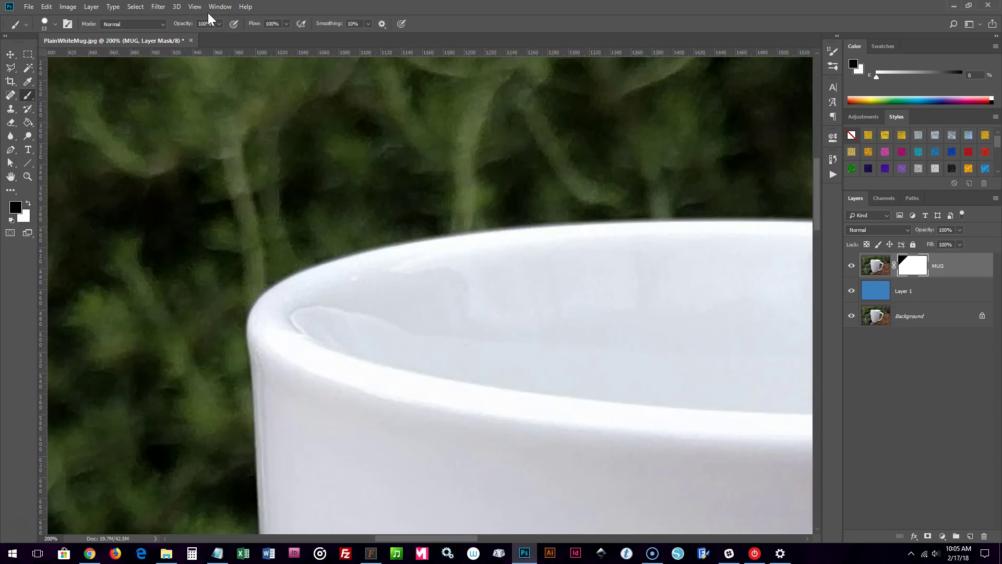
# - Draw a Polygonal Lasso selection around the background patch beside the mug's upper-left rim
pyautogui.click(10, 68)
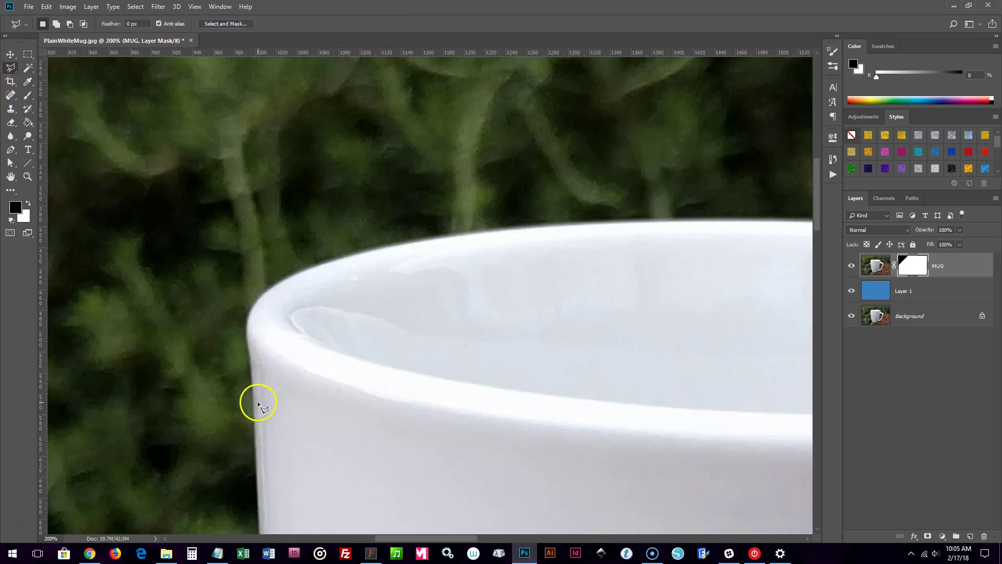
pyautogui.click(224, 451)
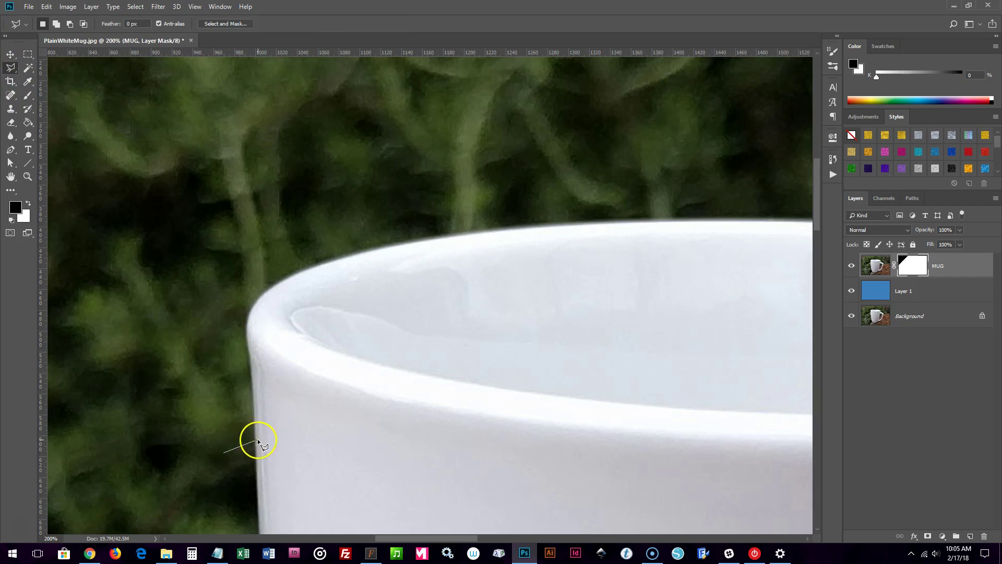
pyautogui.click(255, 442)
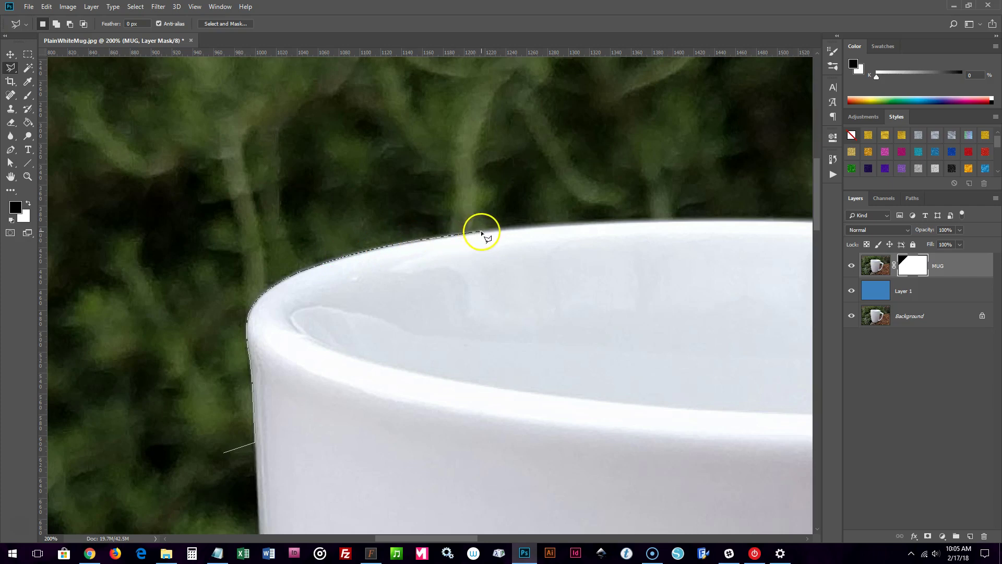
pyautogui.keyDown('alt'); pyautogui.click(449, 127); pyautogui.keyUp('alt')
pyautogui.keyDown('alt'); pyautogui.click(104, 195); pyautogui.keyUp('alt')
pyautogui.keyDown('alt'); pyautogui.click(138, 377); pyautogui.keyUp('alt')
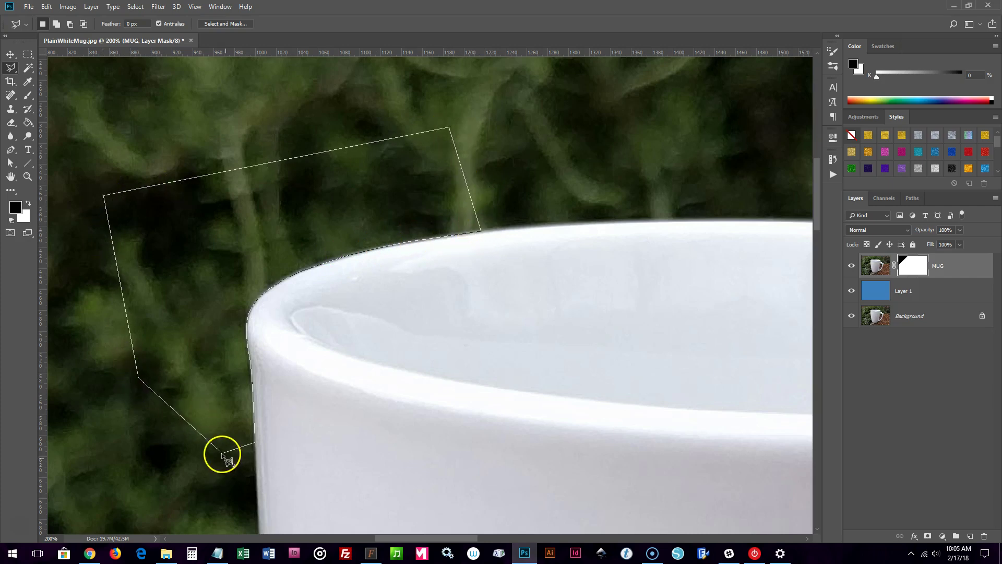
pyautogui.doubleClick(223, 452)
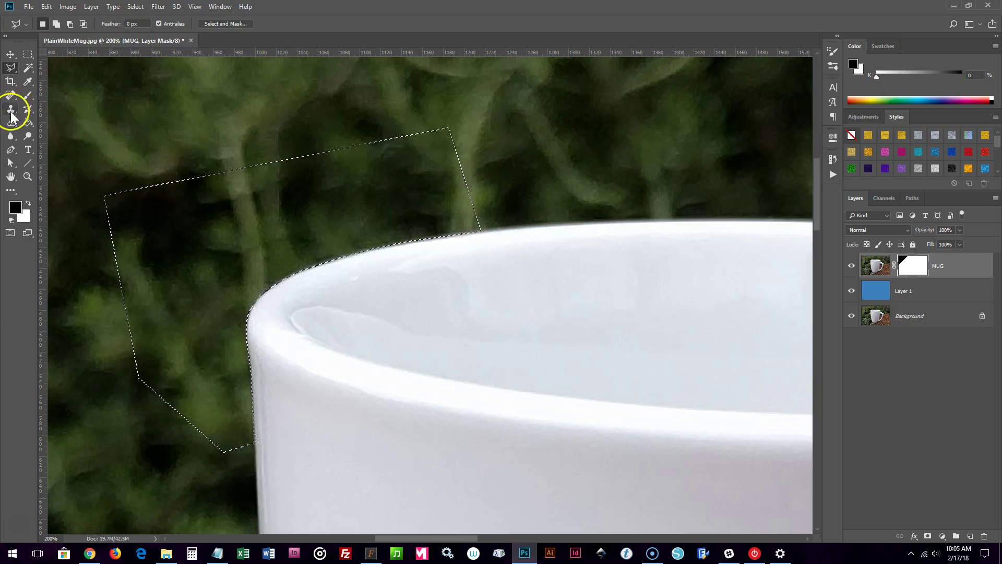
# - Fill the selection black on the MUG mask with the Paint Bucket, then deselect
pyautogui.click(29, 123)
pyautogui.click(159, 248)
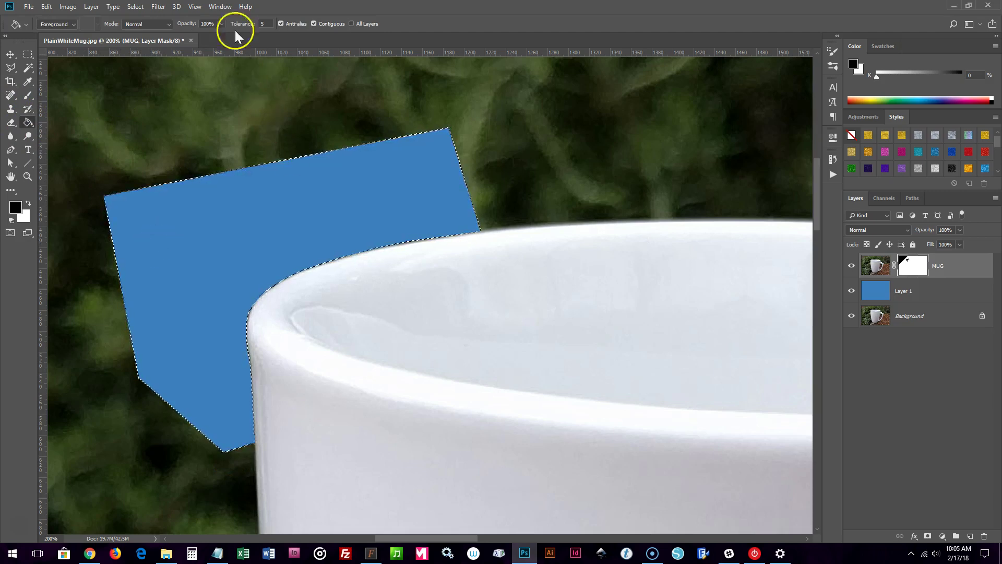
pyautogui.click(140, 9)
pyautogui.click(139, 27)
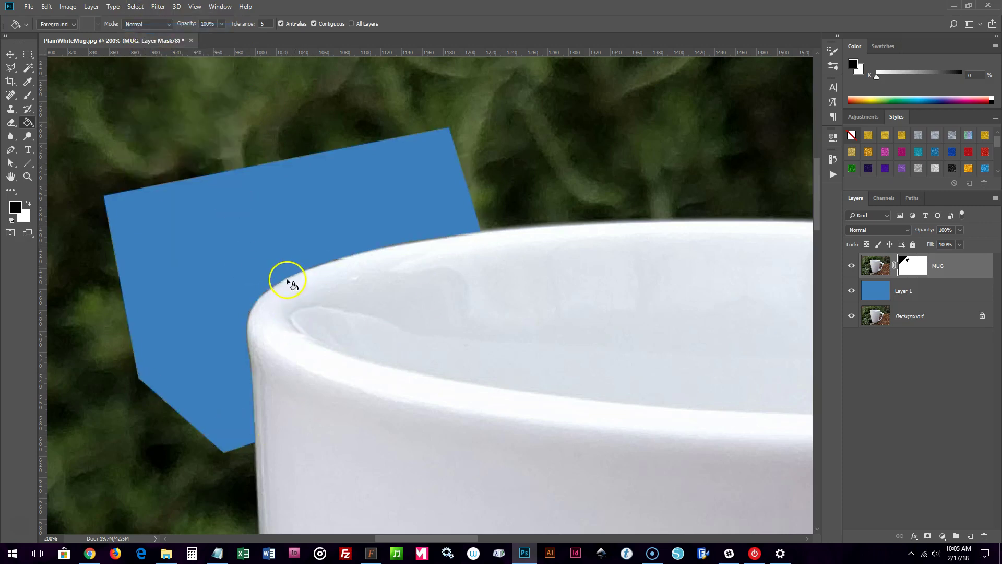
pyautogui.click(11, 55)
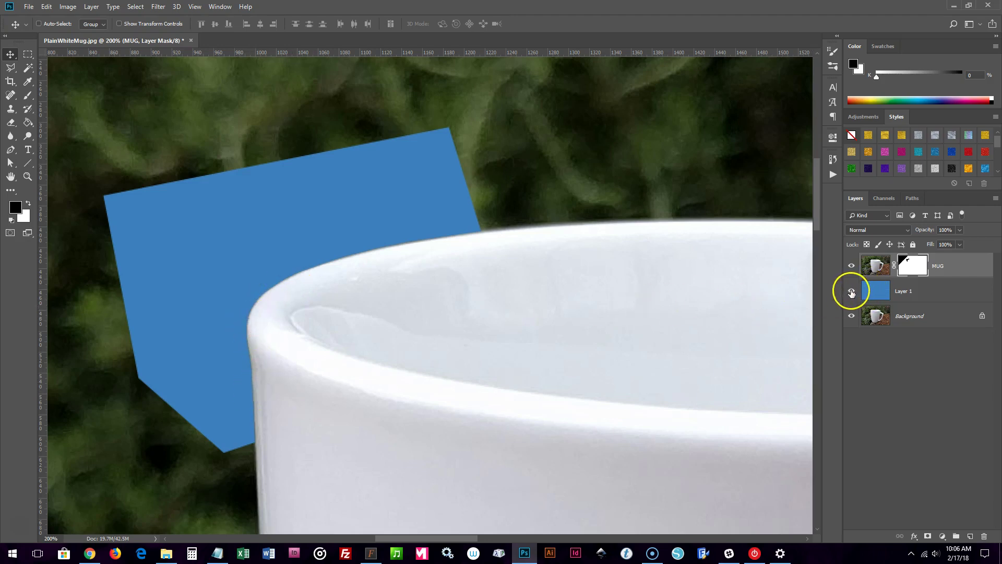
# - Toggle Layer 1's visibility off and on to check the MUG mask result
pyautogui.click(851, 292)
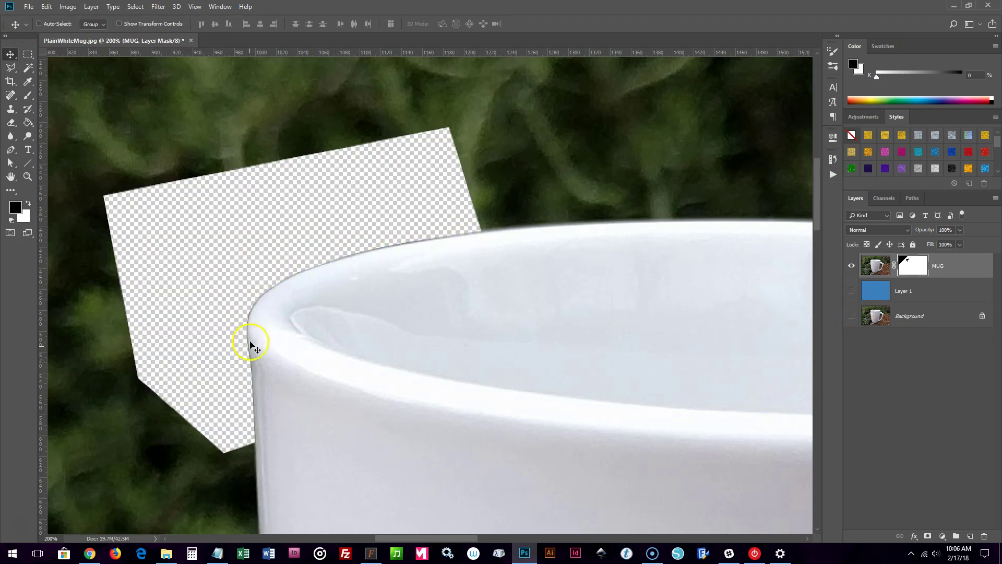
pyautogui.click(851, 291)
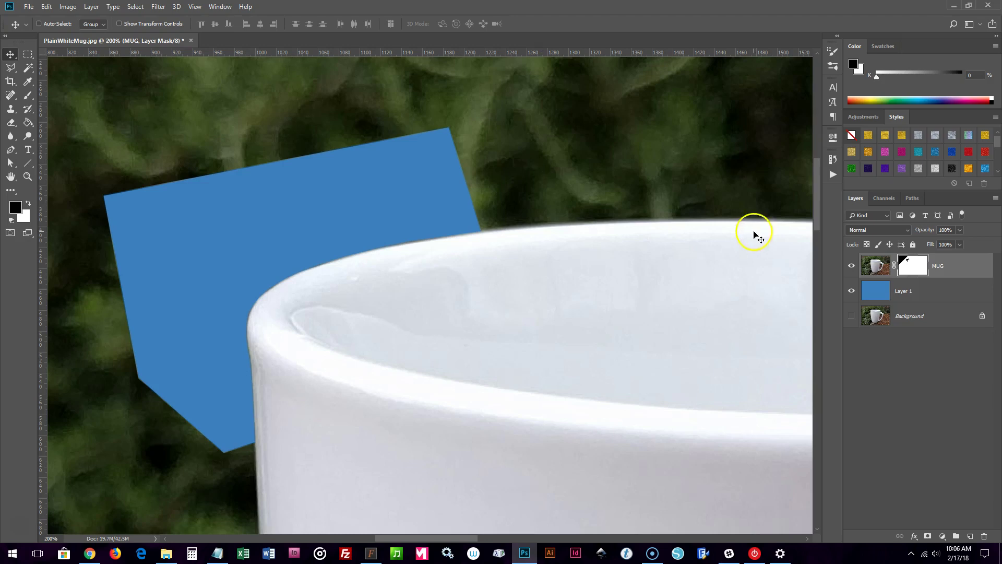
pyautogui.click(853, 291)
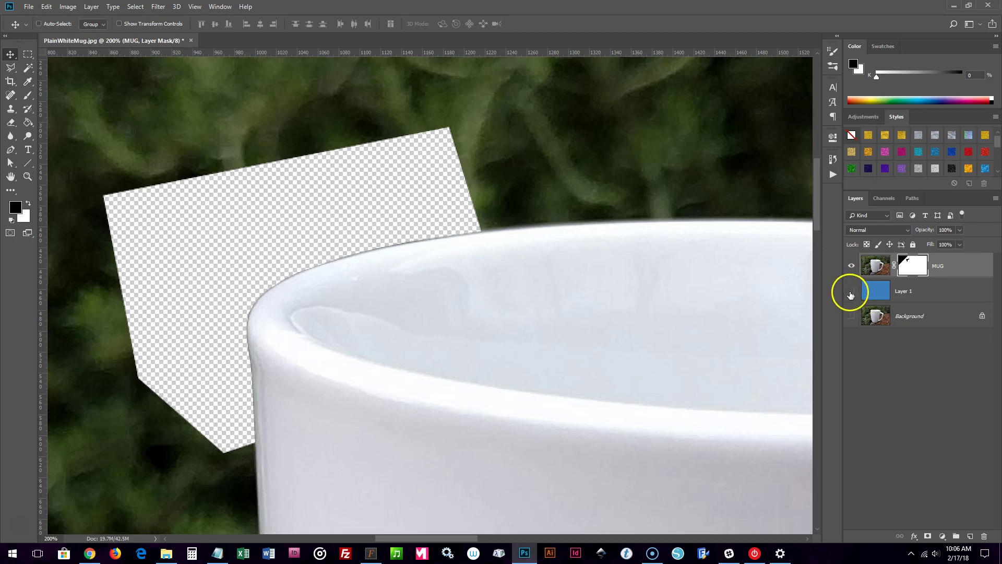
pyautogui.click(852, 291)
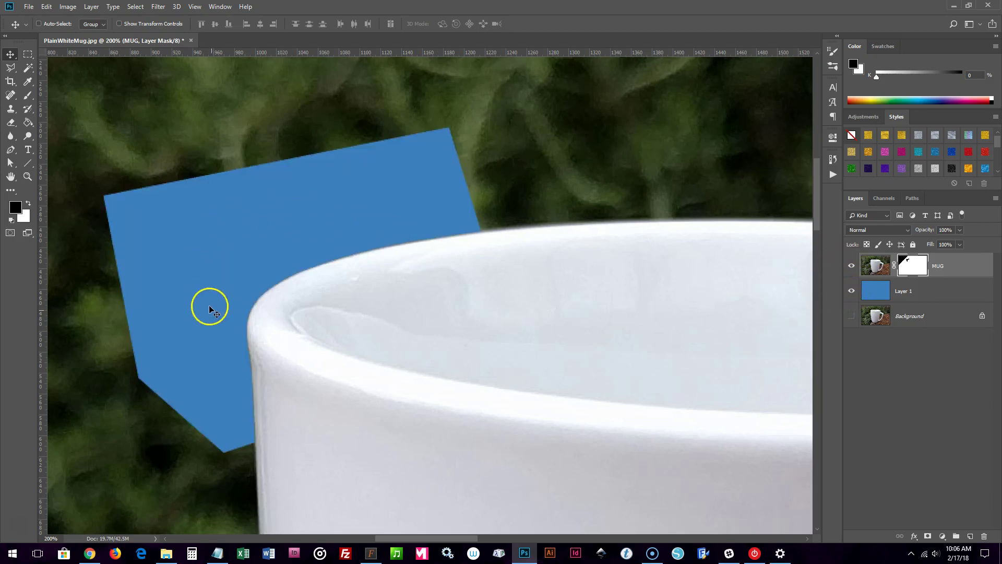
pyautogui.click(10, 68)
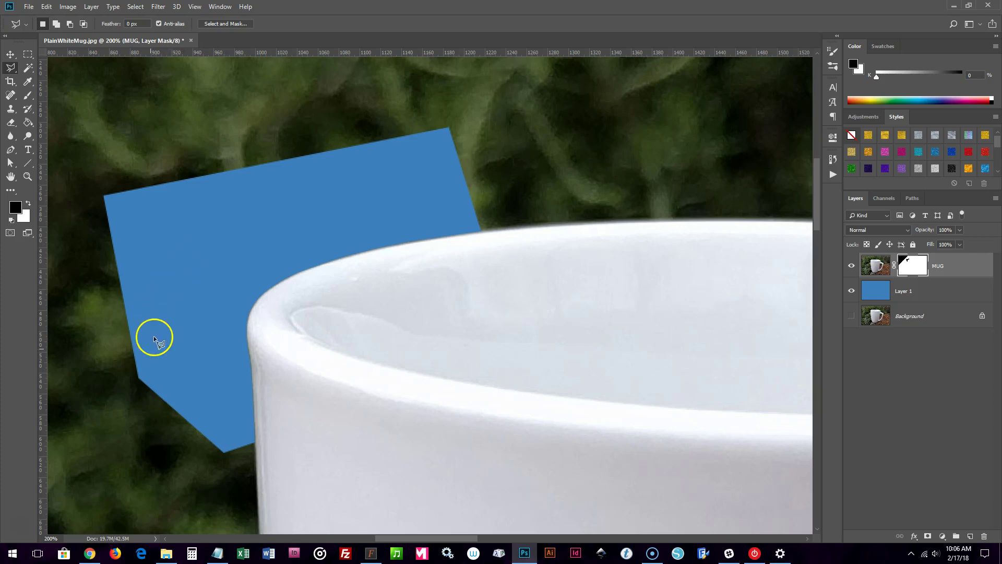
# - Mask out the background along the mug's left side with a polygonal selection filled black
pyautogui.click(135, 359)
pyautogui.click(254, 421)
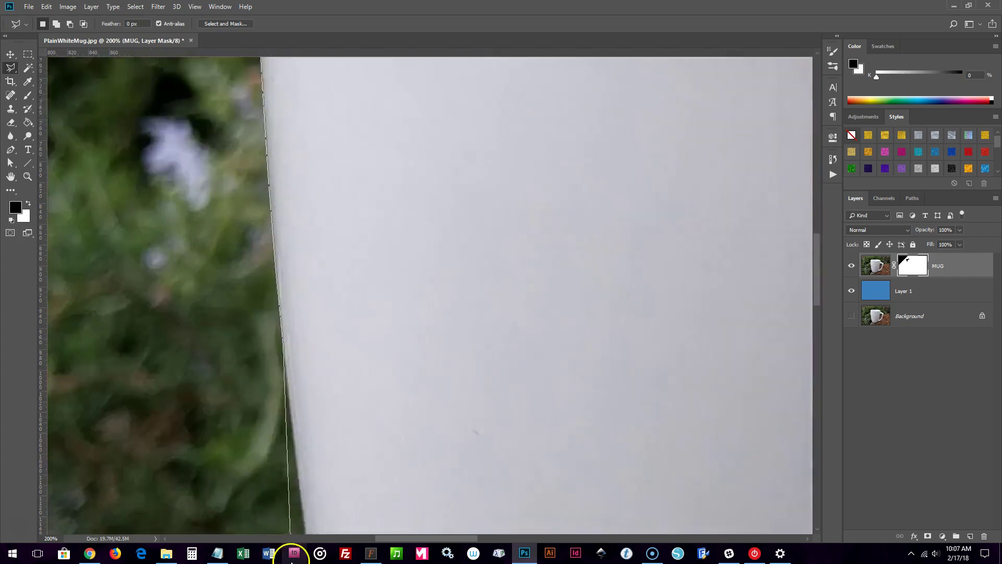
pyautogui.click(316, 311)
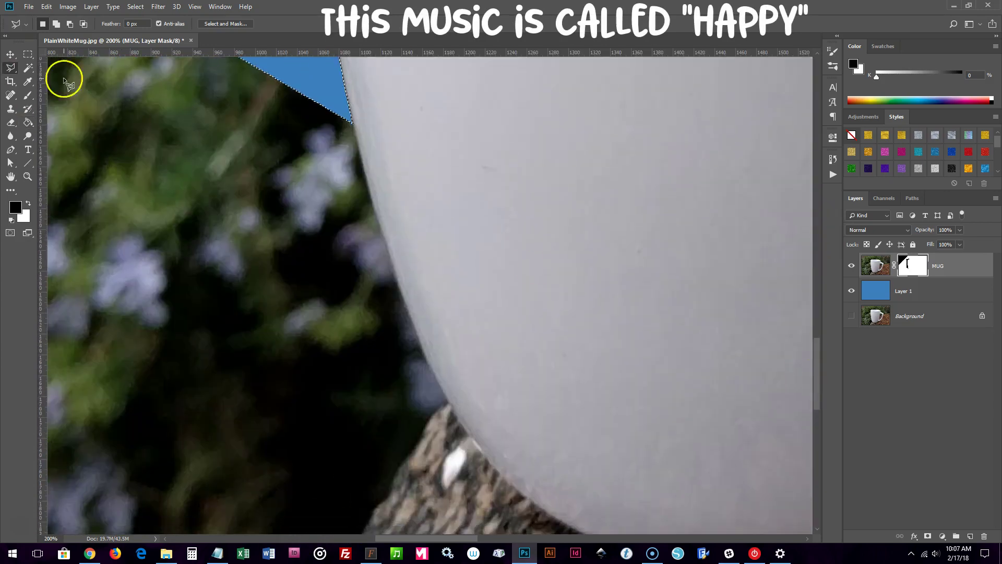
pyautogui.click(255, 110)
pyautogui.click(344, 97)
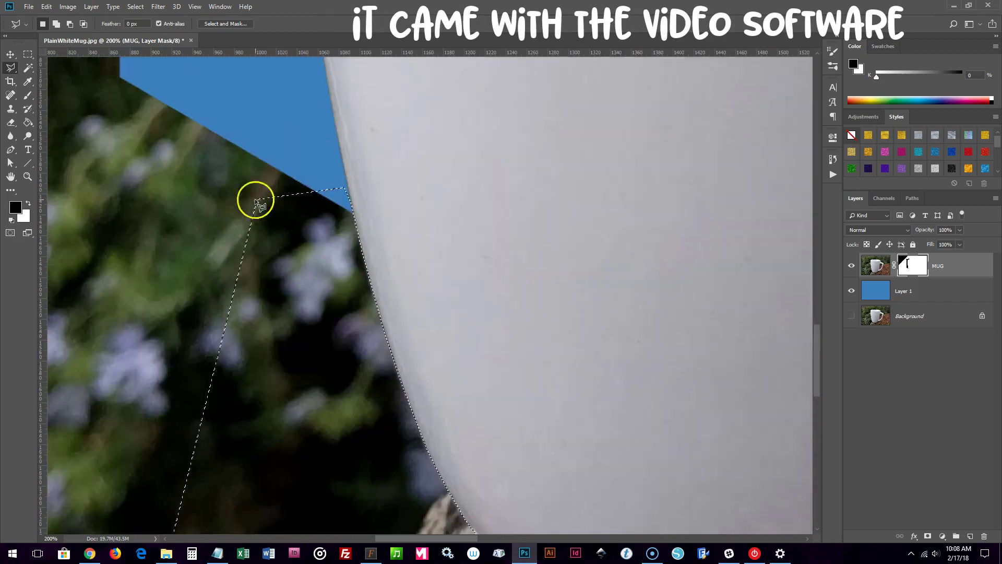
pyautogui.doubleClick(252, 196)
pyautogui.hotkey('alt', 'BackSpace')
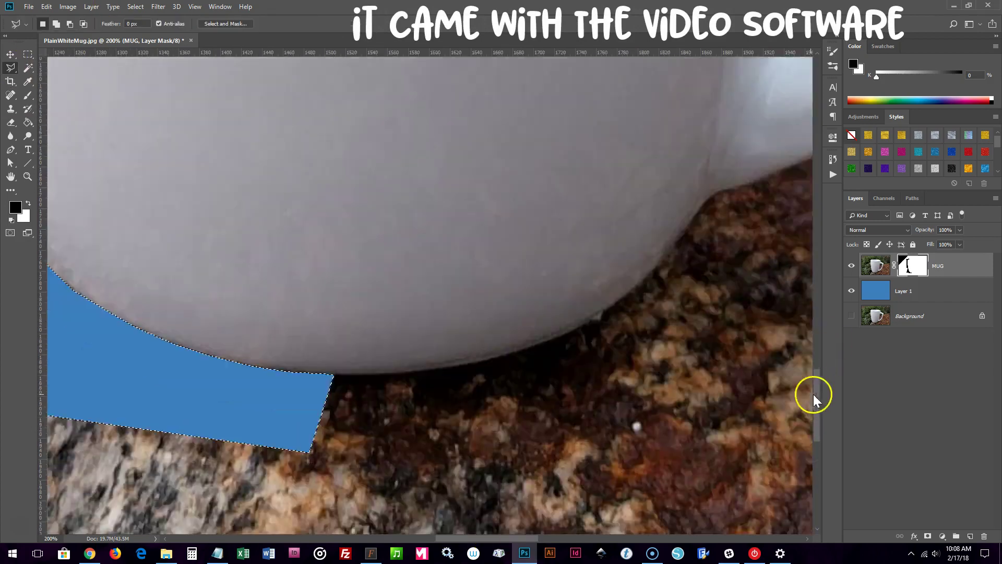
# - Mask out the area beneath the mug's base with a second polygonal selection
pyautogui.click(346, 432)
pyautogui.click(283, 394)
pyautogui.click(317, 374)
pyautogui.click(333, 375)
pyautogui.click(433, 368)
pyautogui.moveTo(479, 360)
pyautogui.mouseDown()
pyautogui.moveTo(571, 324)
pyautogui.moveTo(648, 275)
pyautogui.moveTo(700, 206)
pyautogui.moveTo(769, 176)
pyautogui.mouseUp()
pyautogui.doubleClick(771, 423)
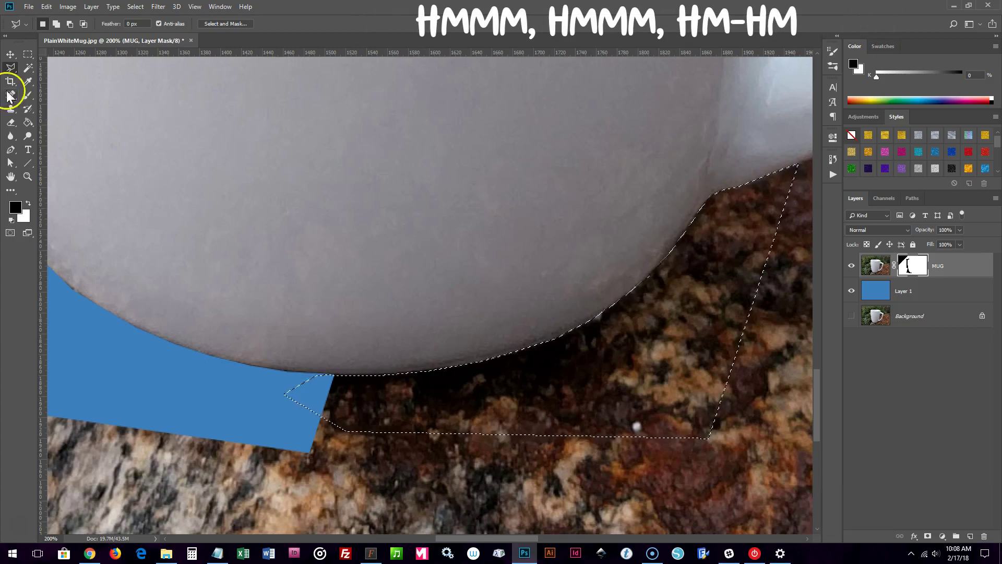
pyautogui.hotkey('alt', 'BackSpace')
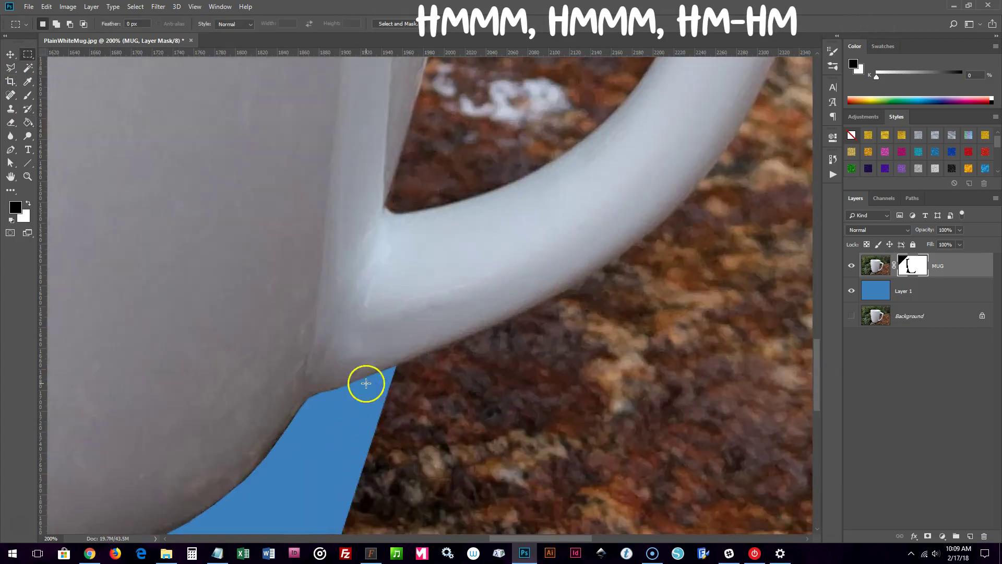
# - Lasso the background along the handle's lower edge and hide it on the mask
pyautogui.press('l')
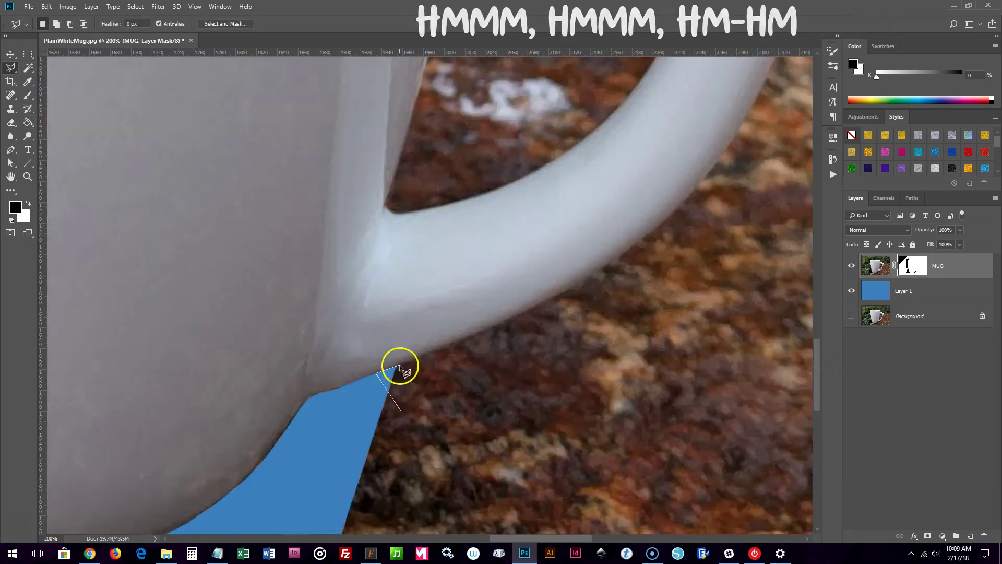
pyautogui.moveTo(376, 372)
pyautogui.mouseDown()
pyautogui.moveTo(539, 298)
pyautogui.moveTo(642, 235)
pyautogui.moveTo(731, 144)
pyautogui.moveTo(403, 409)
pyautogui.mouseUp()
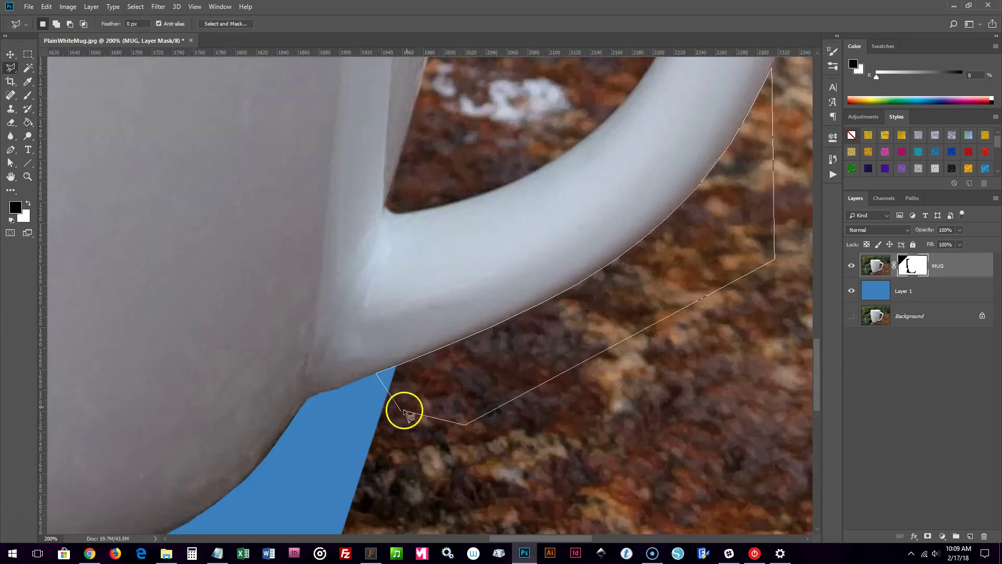
pyautogui.hotkey('alt', 'BackSpace')
pyautogui.hotkey('ctrl', '-')
pyautogui.hotkey('ctrl', '+')
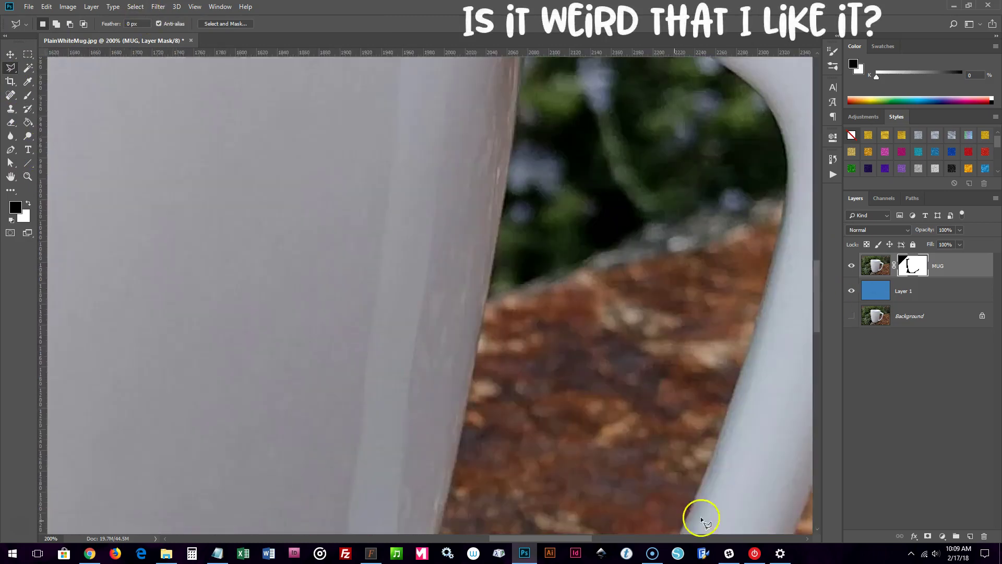
# - Hide the background along the handle and right rim, then select the gap inside the handle
pyautogui.moveTo(700, 514); pyautogui.dragTo(41, 111)
pyautogui.moveTo(668, 458)
pyautogui.mouseDown()
pyautogui.moveTo(474, 381)
pyautogui.moveTo(538, 230)
pyautogui.moveTo(650, 220)
pyautogui.moveTo(627, 146)
pyautogui.moveTo(780, 553)
pyautogui.moveTo(33, 123)
pyautogui.moveTo(809, 212)
pyautogui.moveTo(595, 318)
pyautogui.moveTo(293, 170)
pyautogui.moveTo(264, 123)
pyautogui.moveTo(272, 210)
pyautogui.mouseUp()
pyautogui.scroll(6, 574, 224)
pyautogui.scroll(3, 264, 123)
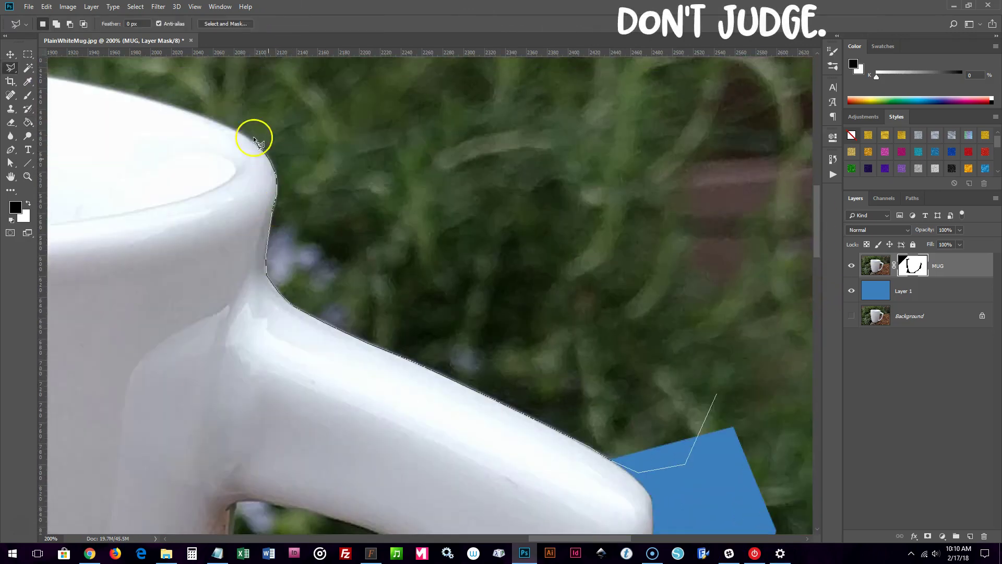
pyautogui.moveTo(254, 138)
pyautogui.mouseDown()
pyautogui.moveTo(367, 111)
pyautogui.moveTo(11, 68)
pyautogui.moveTo(564, 197)
pyautogui.moveTo(313, 156)
pyautogui.moveTo(127, 150)
pyautogui.moveTo(458, 138)
pyautogui.moveTo(188, 156)
pyautogui.moveTo(894, 54)
pyautogui.moveTo(479, 115)
pyautogui.mouseUp()
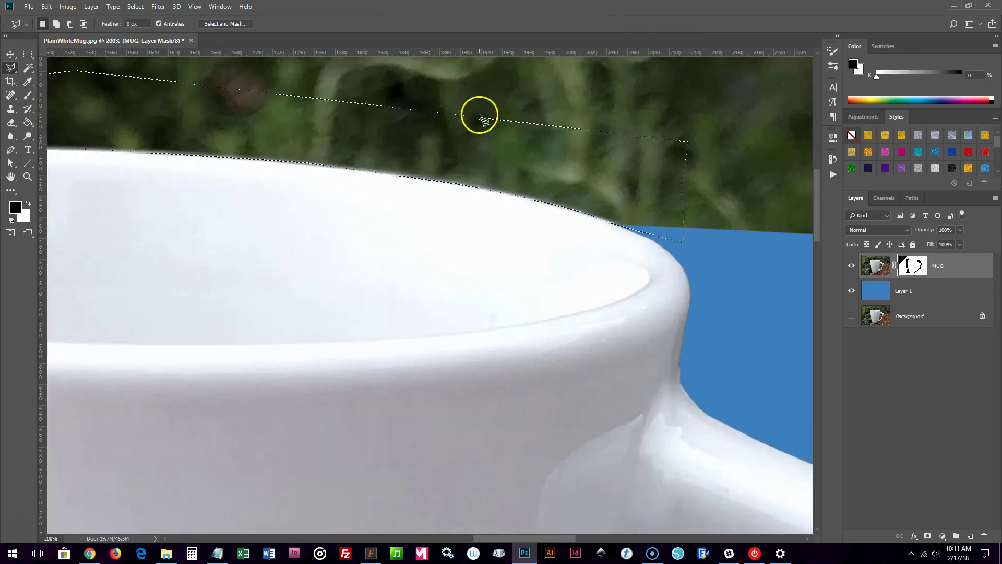
pyautogui.hotkey('alt', 'BackSpace')
pyautogui.hotkey('ctrl', 'd')
pyautogui.scroll(-5, 417, 292)
pyautogui.moveTo(394, 175)
pyautogui.mouseDown()
pyautogui.moveTo(396, 149)
pyautogui.moveTo(434, 120)
pyautogui.moveTo(512, 134)
pyautogui.moveTo(591, 168)
pyautogui.moveTo(651, 235)
pyautogui.moveTo(655, 313)
pyautogui.moveTo(633, 398)
pyautogui.moveTo(579, 476)
pyautogui.moveTo(553, 318)
pyautogui.moveTo(509, 400)
pyautogui.moveTo(402, 484)
pyautogui.moveTo(324, 517)
pyautogui.moveTo(261, 525)
pyautogui.moveTo(346, 125)
pyautogui.moveTo(369, 242)
pyautogui.moveTo(397, 61)
pyautogui.mouseUp()
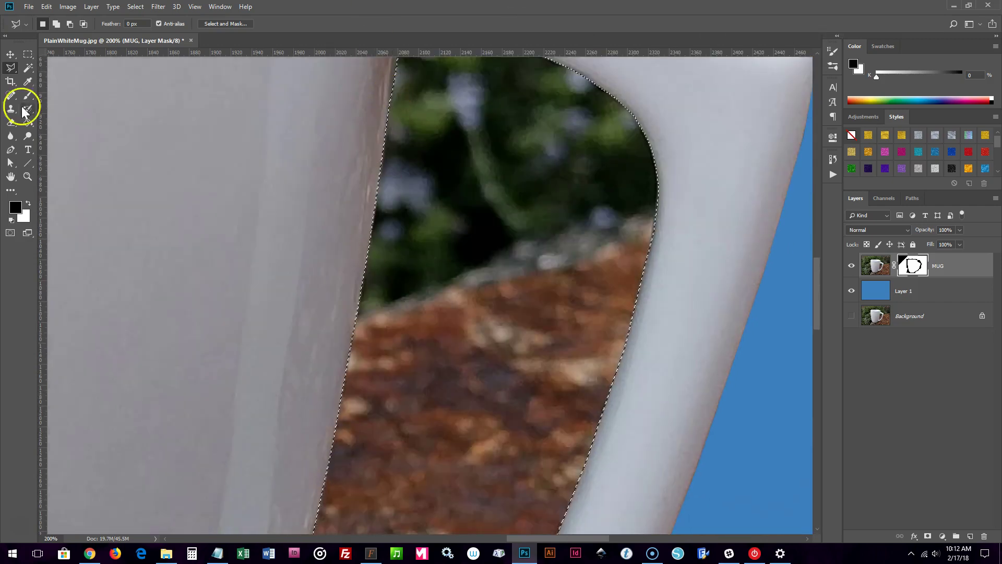
# - Hide the handle gap and remaining background on the mask, then zoom in on the rim
pyautogui.click(28, 122)
pyautogui.hotkey('alt', 'BackSpace')
pyautogui.hotkey('ctrl', '0')
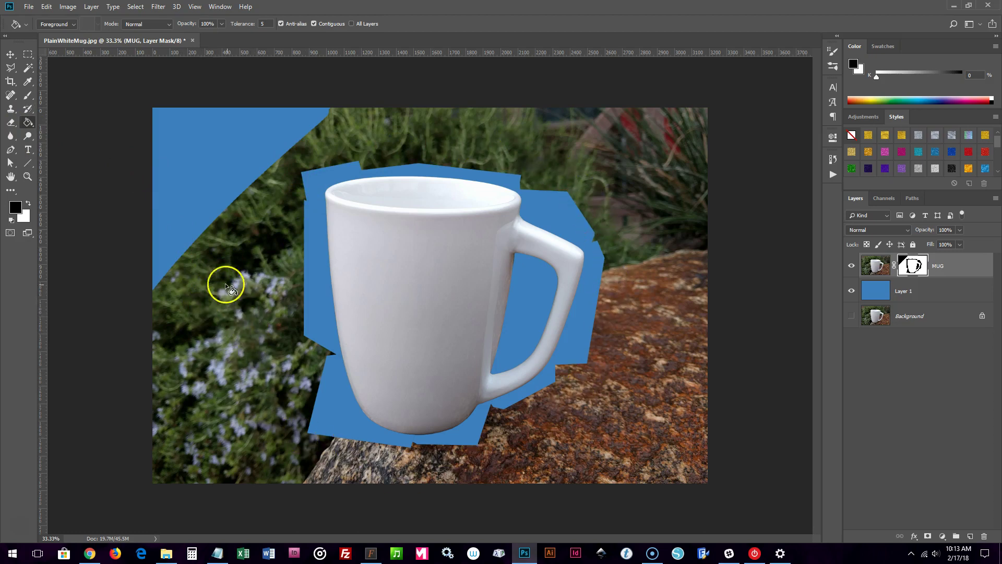
pyautogui.click(227, 310)
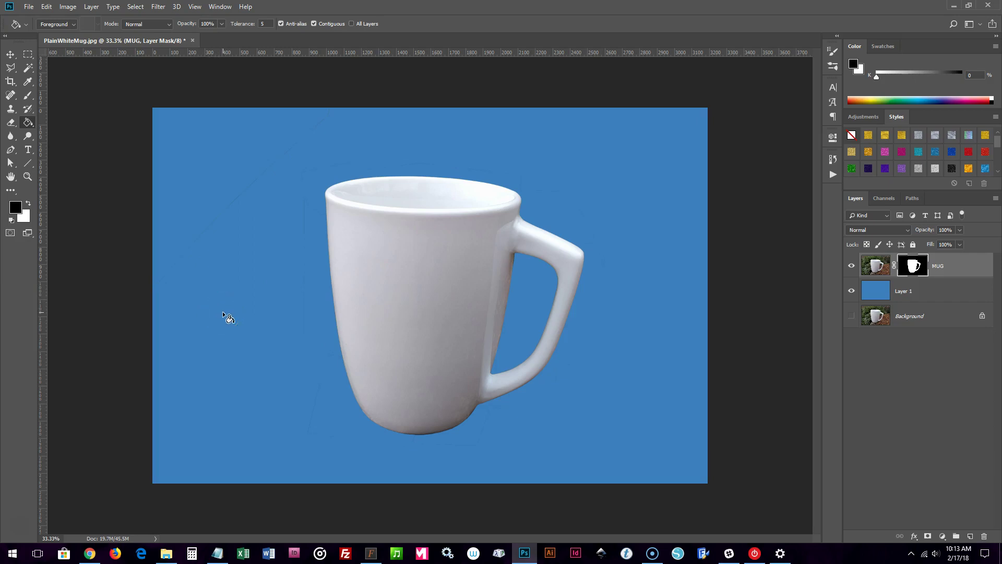
pyautogui.click(28, 176)
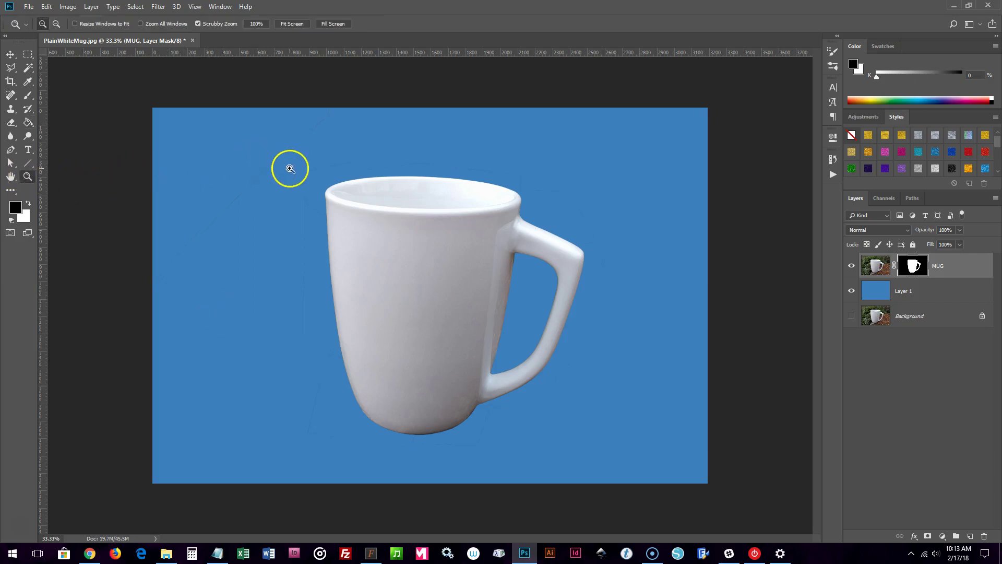
pyautogui.moveTo(290, 168); pyautogui.dragTo(186, 165)
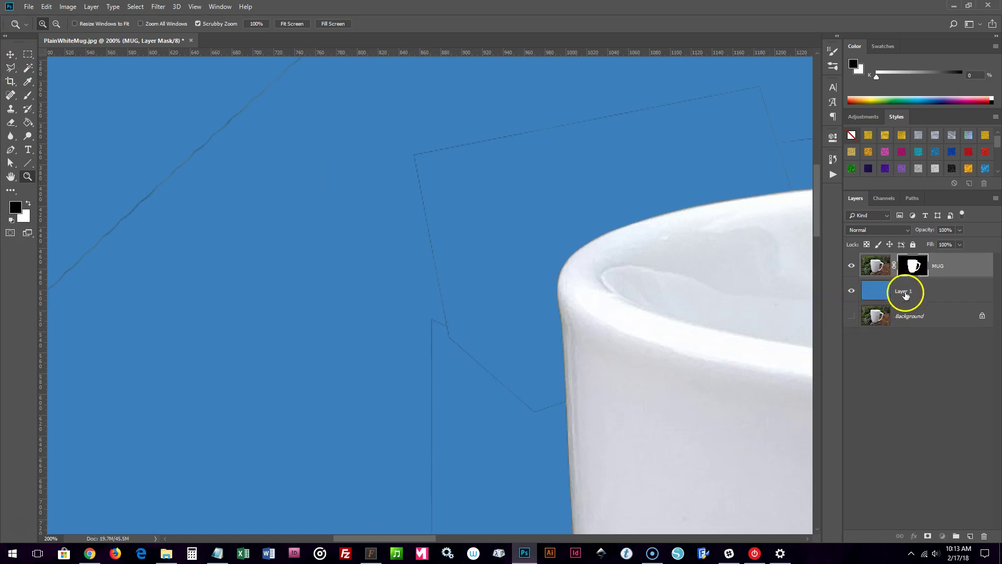
# - Check beneath the blue Layer 1, then ready a black brush on the MUG layer's mask
pyautogui.click(887, 291)
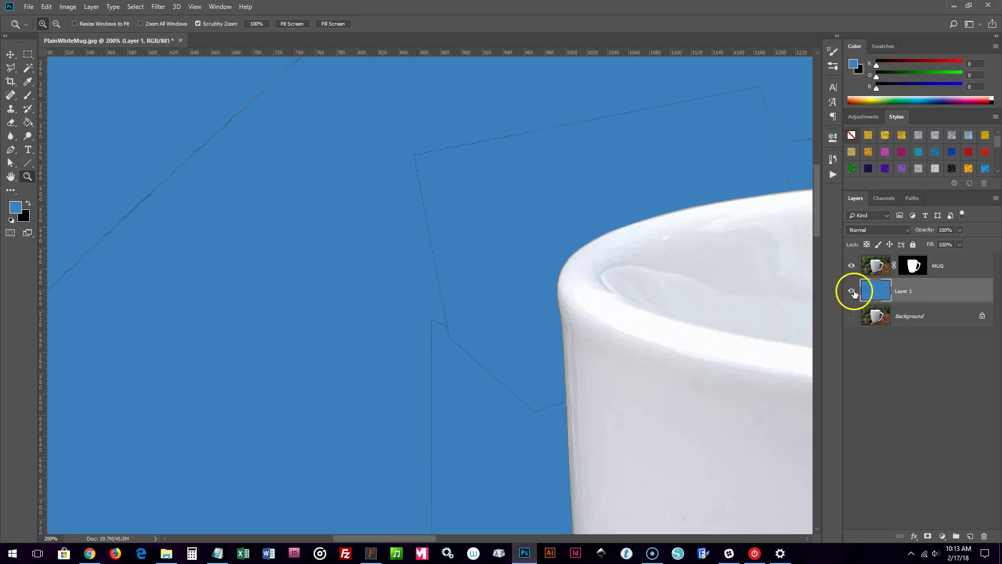
pyautogui.click(852, 291)
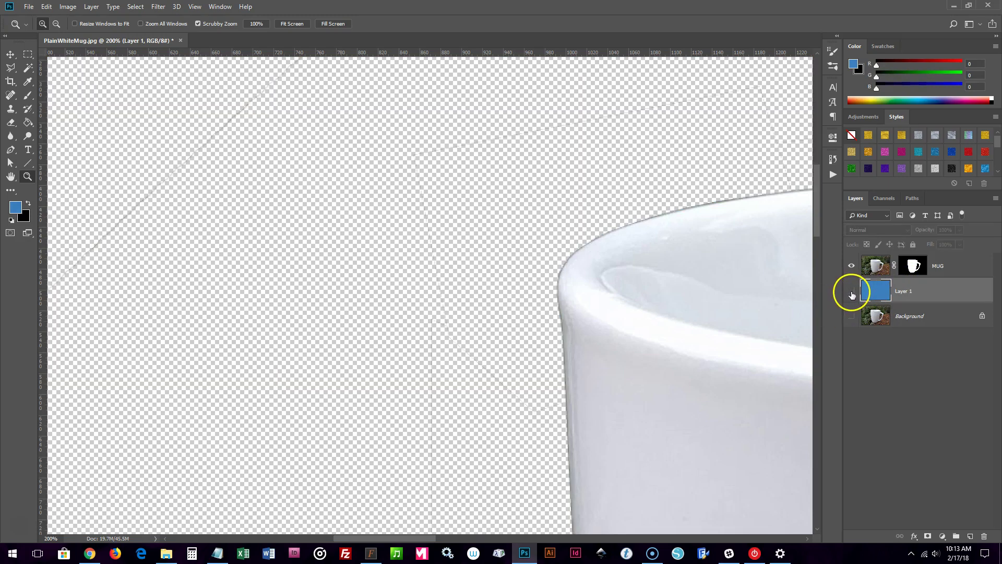
pyautogui.click(852, 292)
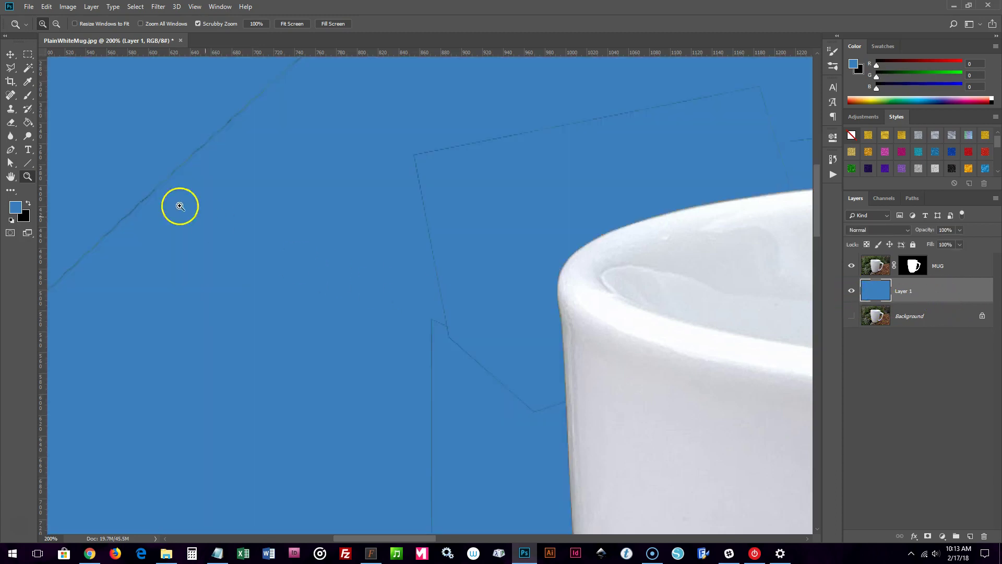
pyautogui.click(27, 95)
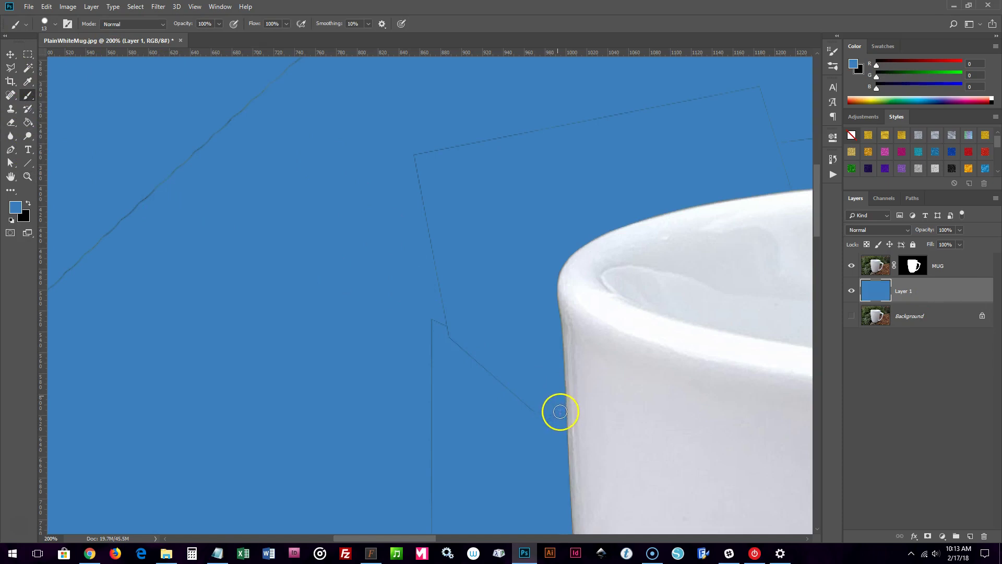
pyautogui.click(920, 267)
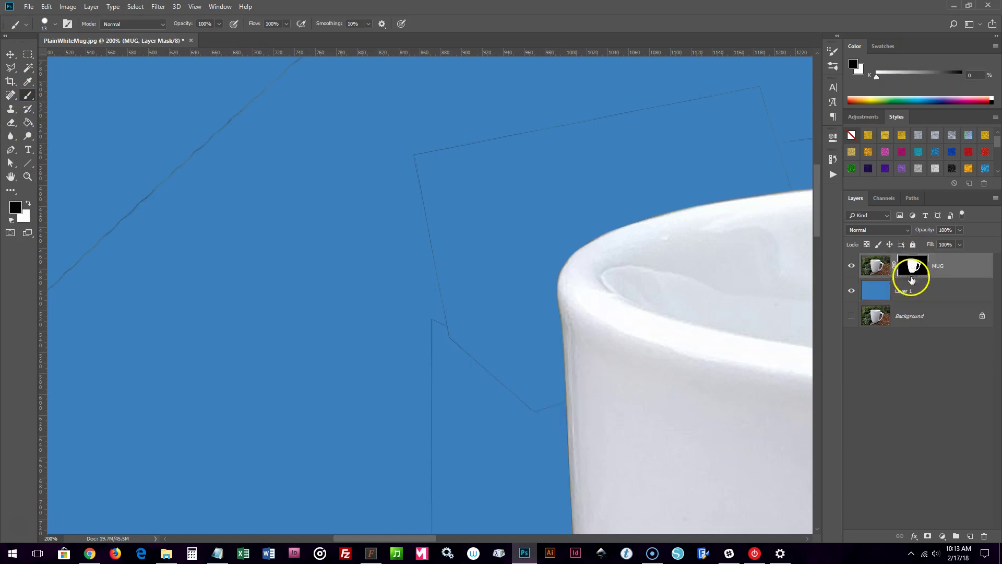
pyautogui.click(16, 207)
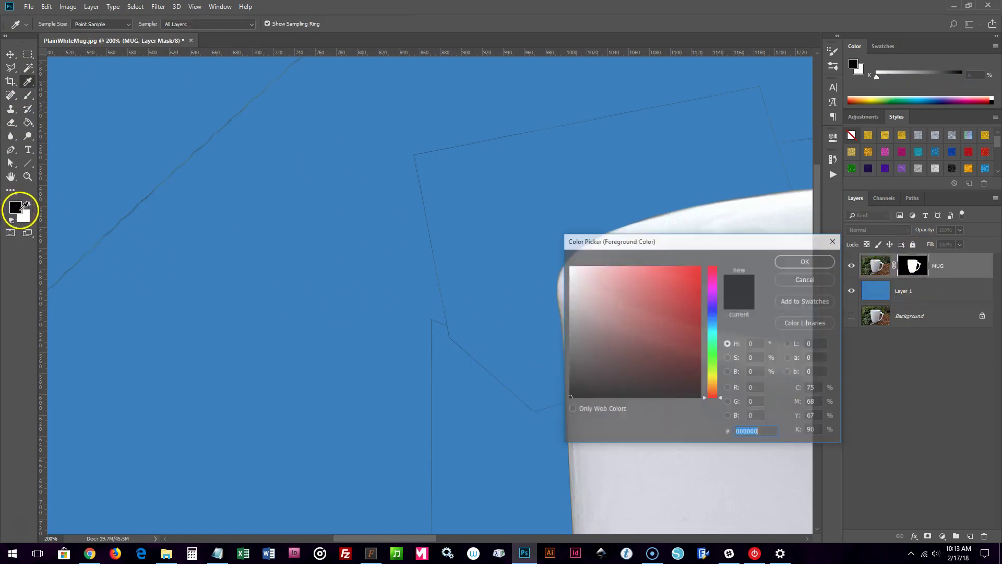
pyautogui.click(788, 261)
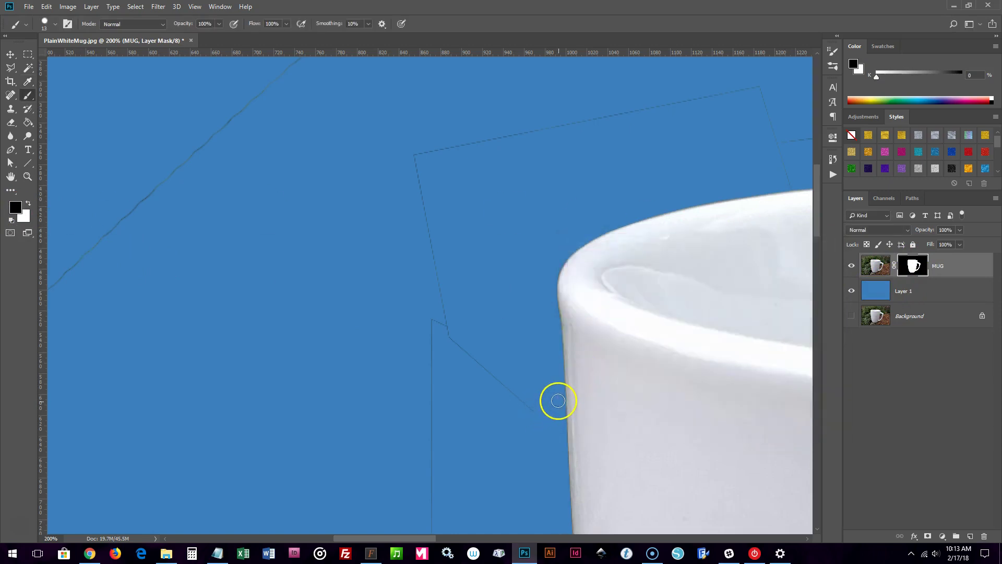
# - Paint out the faint diagonal and vertical outline lines on the mask with a size-44 brush
pyautogui.moveTo(558, 400)
pyautogui.mouseDown()
pyautogui.moveTo(445, 329)
pyautogui.moveTo(454, 337)
pyautogui.moveTo(442, 292)
pyautogui.moveTo(433, 368)
pyautogui.moveTo(441, 242)
pyautogui.mouseUp()
pyautogui.click(55, 24)
pyautogui.click(41, 99)
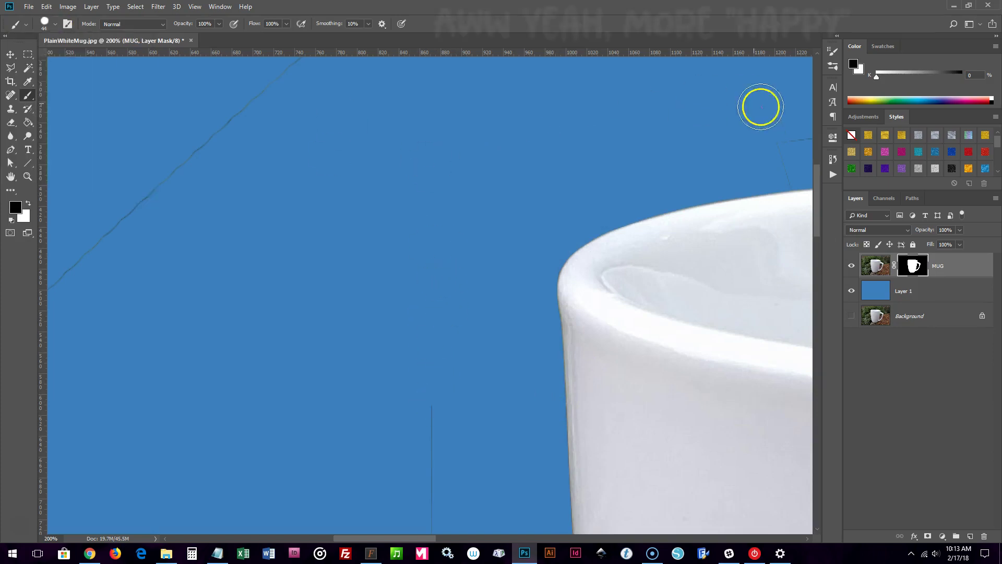
pyautogui.hscroll(15, 565, 403)
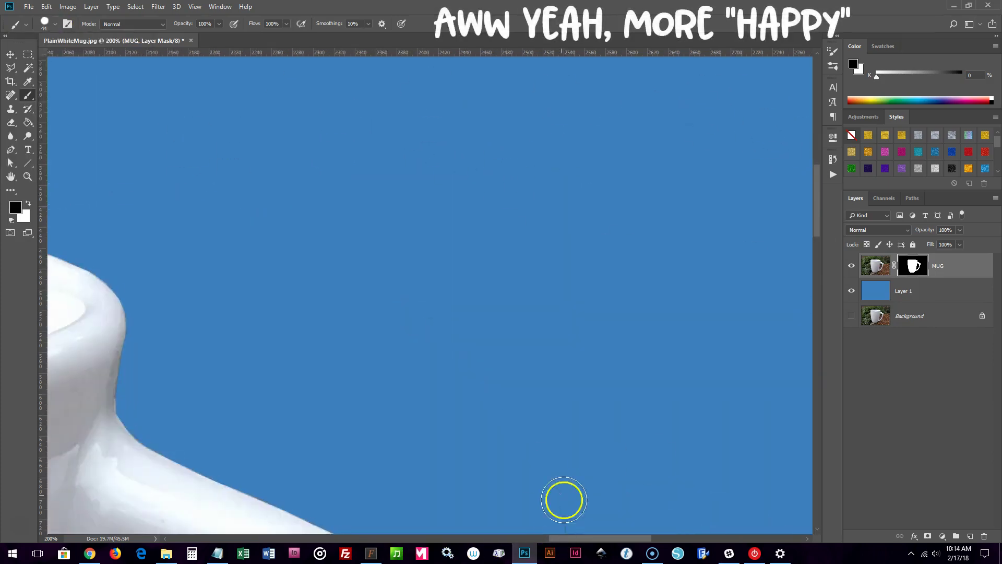
pyautogui.scroll(-5, 564, 499)
pyautogui.hscroll(-5, 481, 137)
pyautogui.scroll(-5, 723, 349)
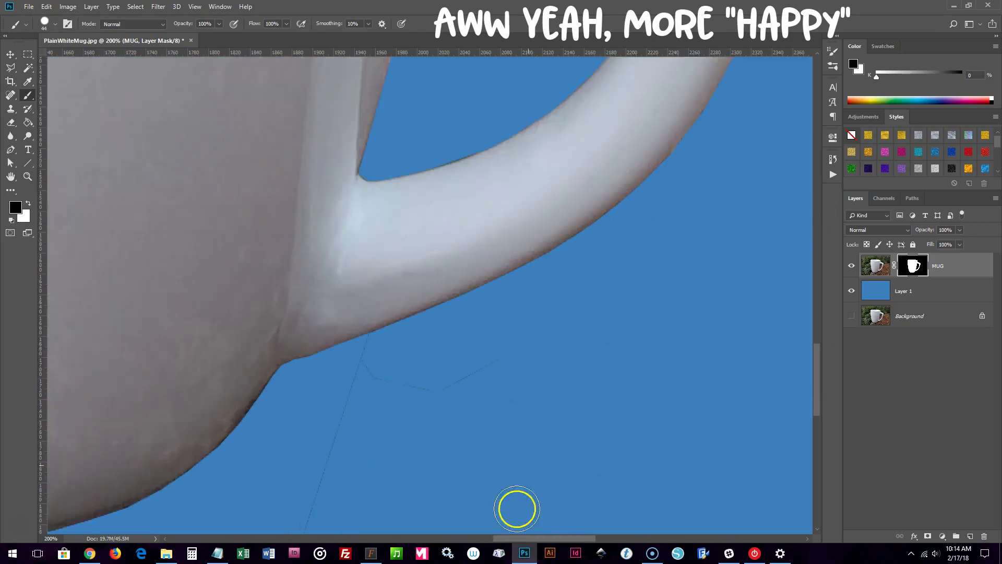
pyautogui.scroll(-3, 519, 521)
pyautogui.hscroll(-6, 544, 347)
pyautogui.hscroll(-3, 543, 347)
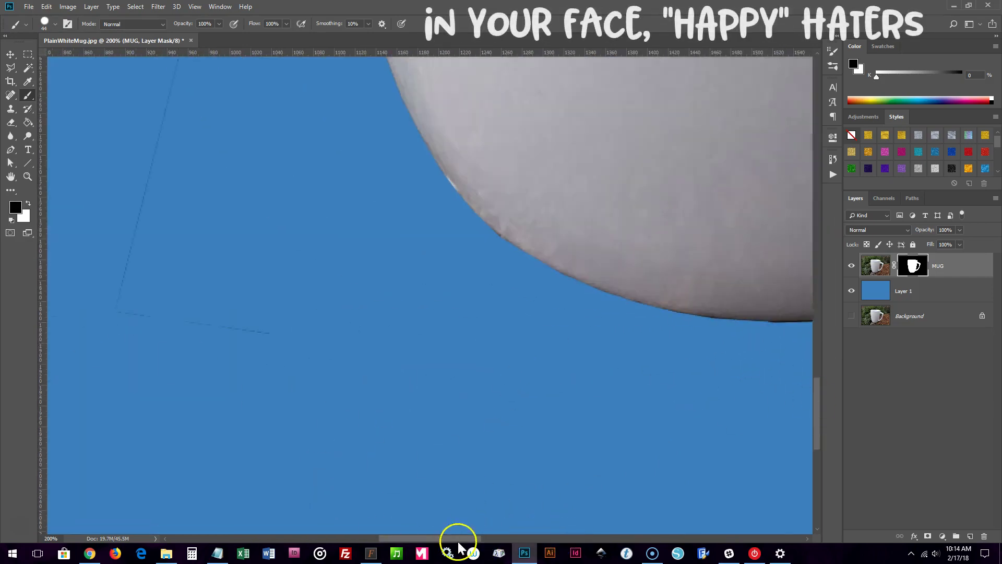
pyautogui.scroll(5, 815, 354)
pyautogui.hscroll(-2, 296, 92)
pyautogui.scroll(2, 824, 295)
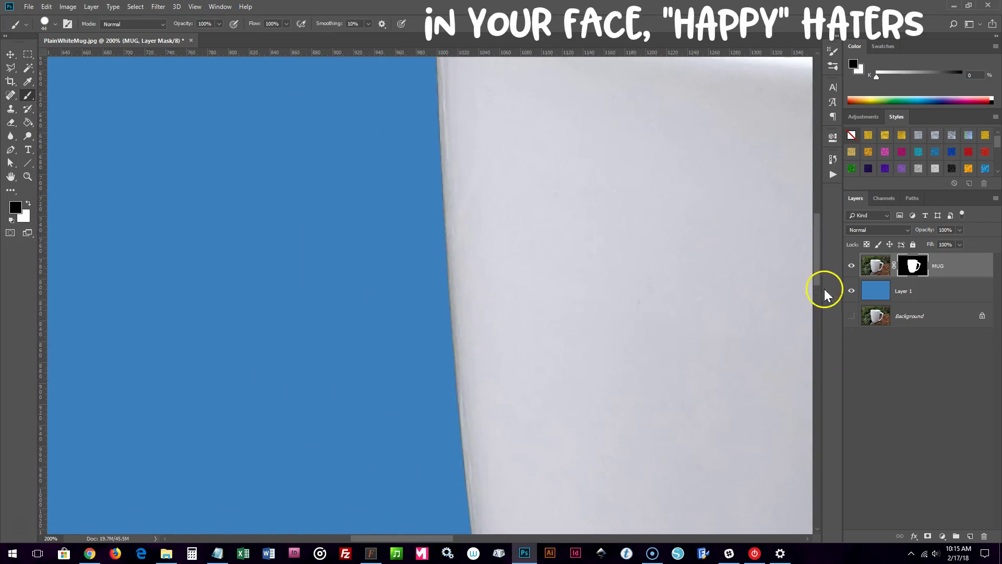
pyautogui.scroll(3, 653, 304)
pyautogui.scroll(-3, 421, 543)
# - Fit the whole image on screen (Ctrl+0), target MUG's image thumbnail, and select Layer 1
pyautogui.hscroll(-5, 818, 277)
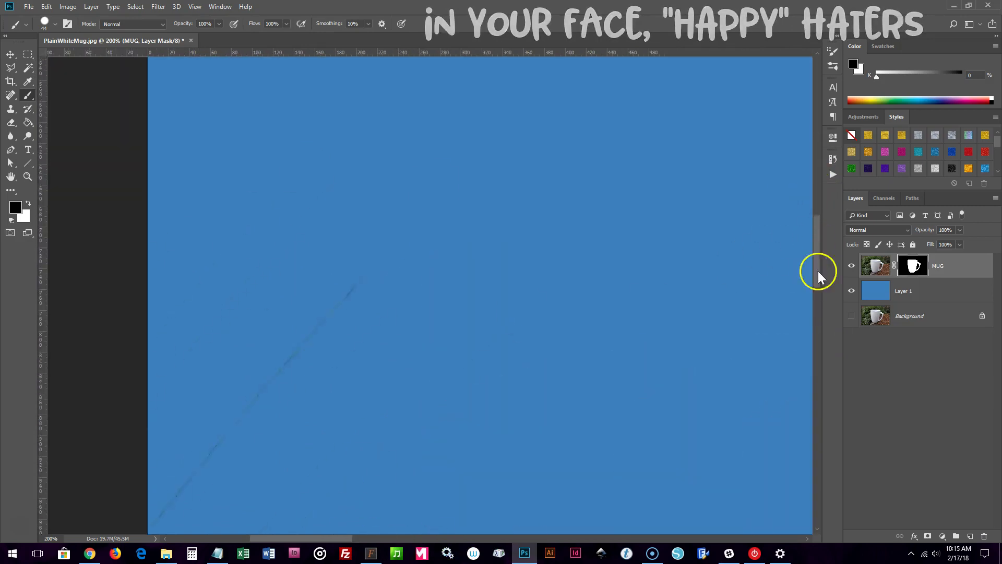
pyautogui.hotkey('ctrl', '0')
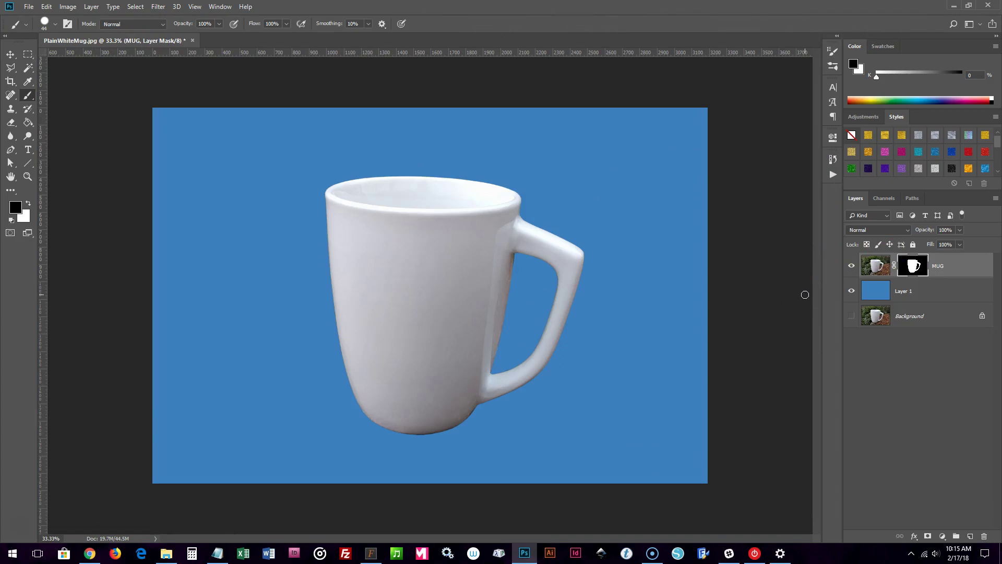
pyautogui.click(869, 265)
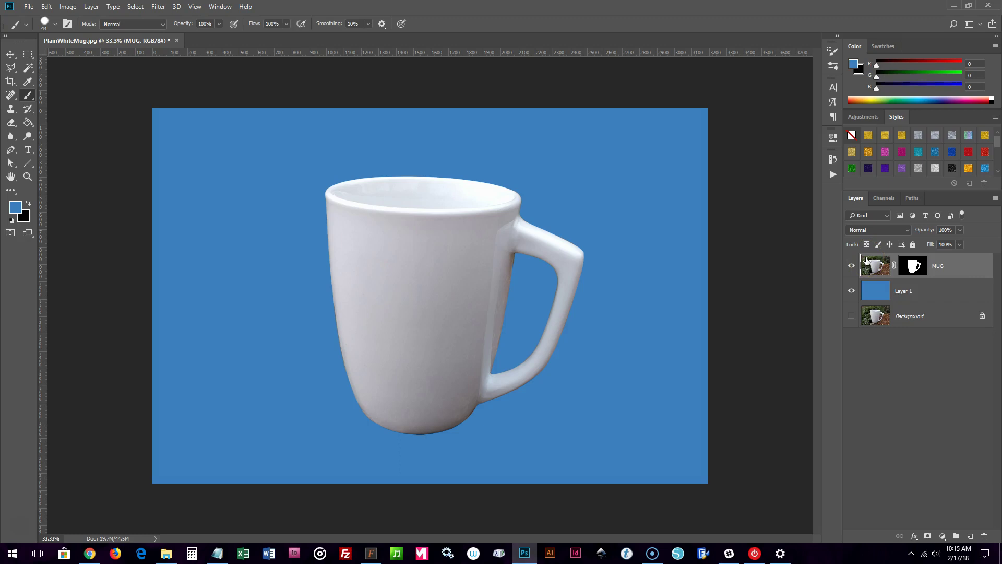
pyautogui.click(904, 290)
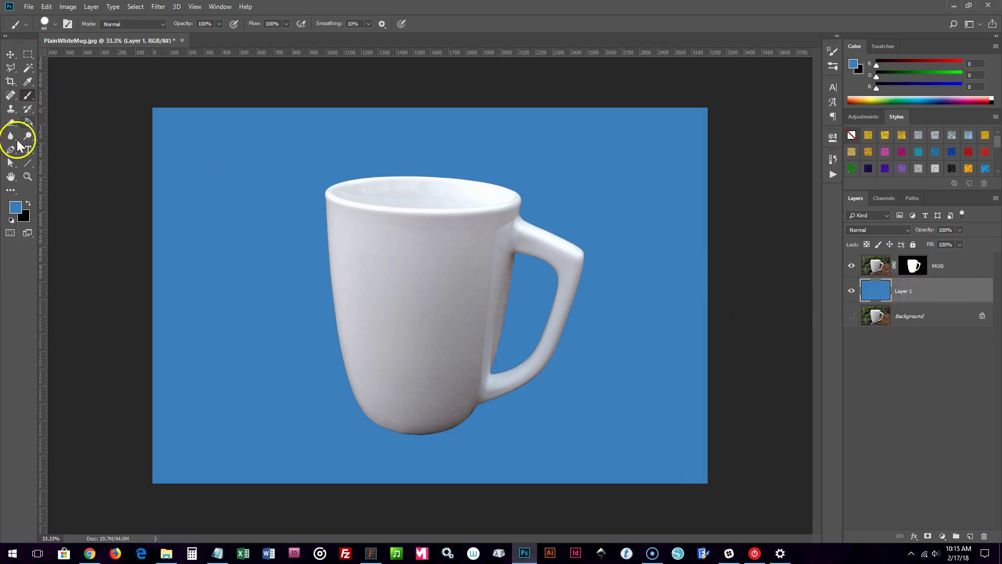
# - Draw a canvas-sized Rectangle 1 shape above Layer 1 and give it a green fill
pyautogui.click(26, 165)
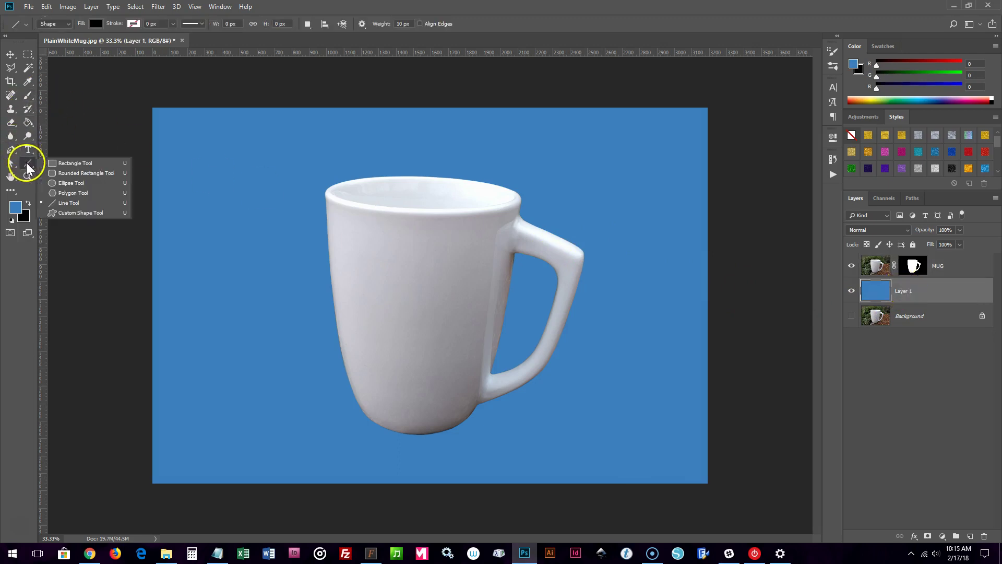
pyautogui.click(88, 163)
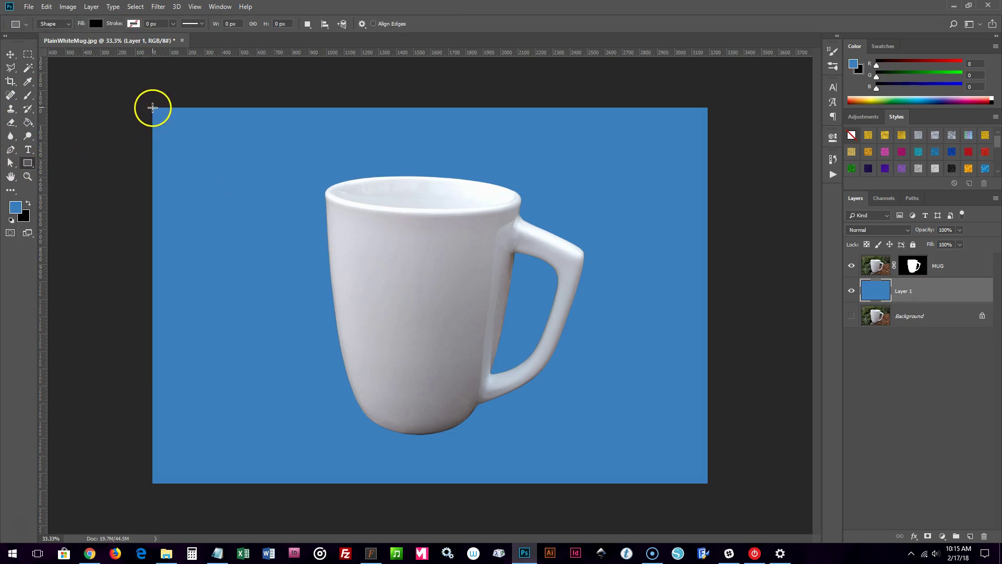
pyautogui.moveTo(152, 107); pyautogui.dragTo(708, 481)
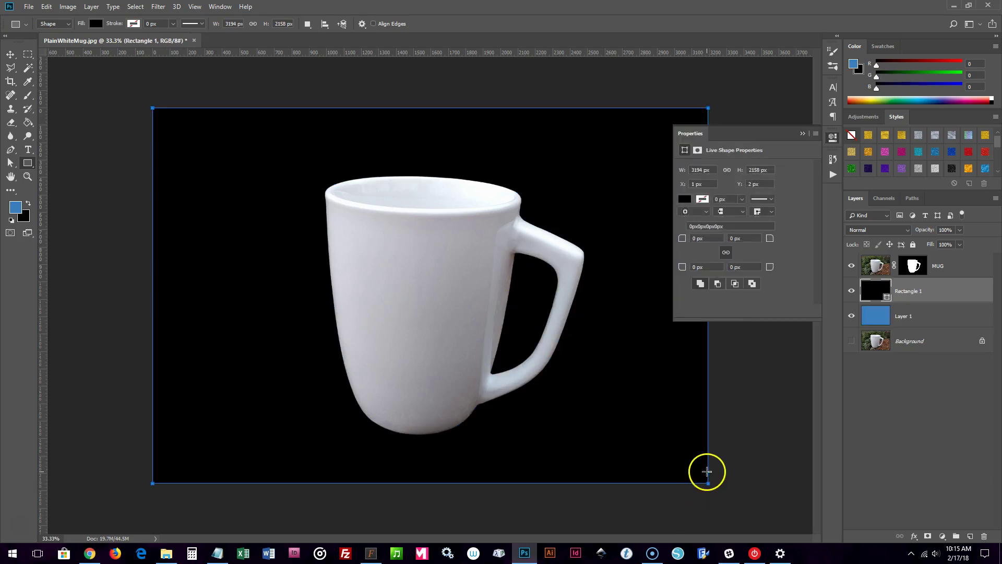
pyautogui.click(684, 199)
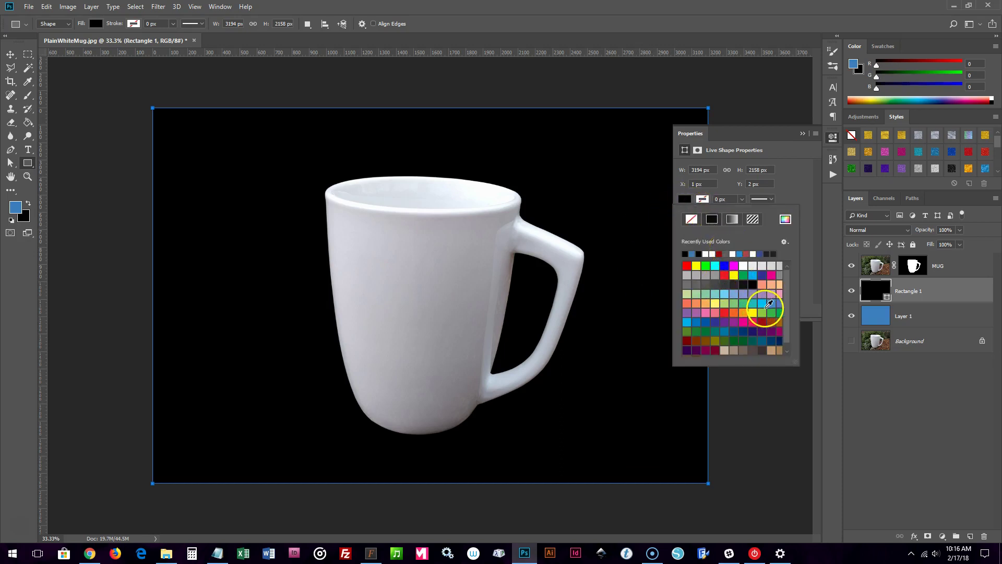
pyautogui.click(772, 311)
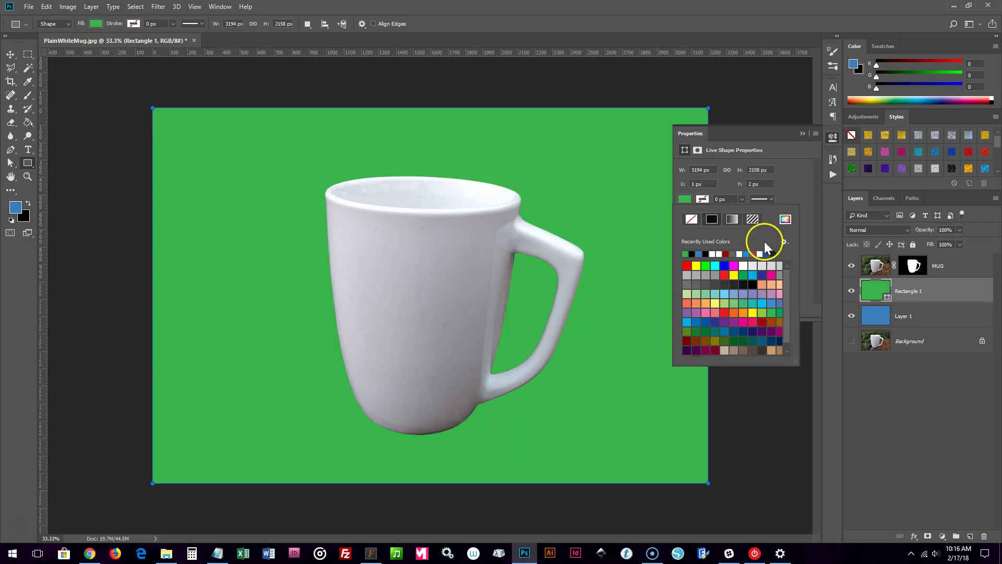
pyautogui.click(802, 133)
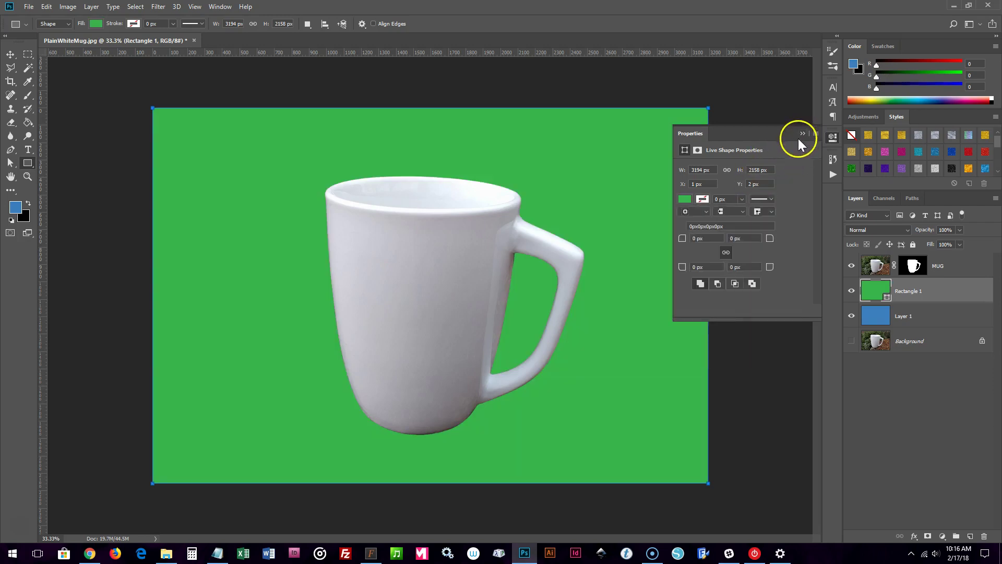
pyautogui.click(803, 135)
pyautogui.press('v')
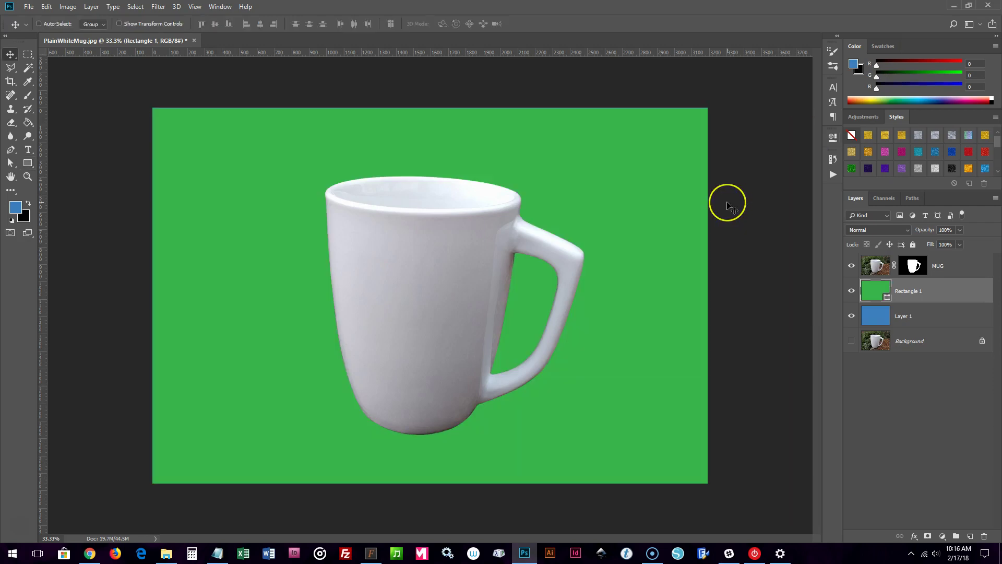
# - Copy the MUG layer's mask onto Rectangle 1, keeping its green fill
pyautogui.doubleClick(875, 293)
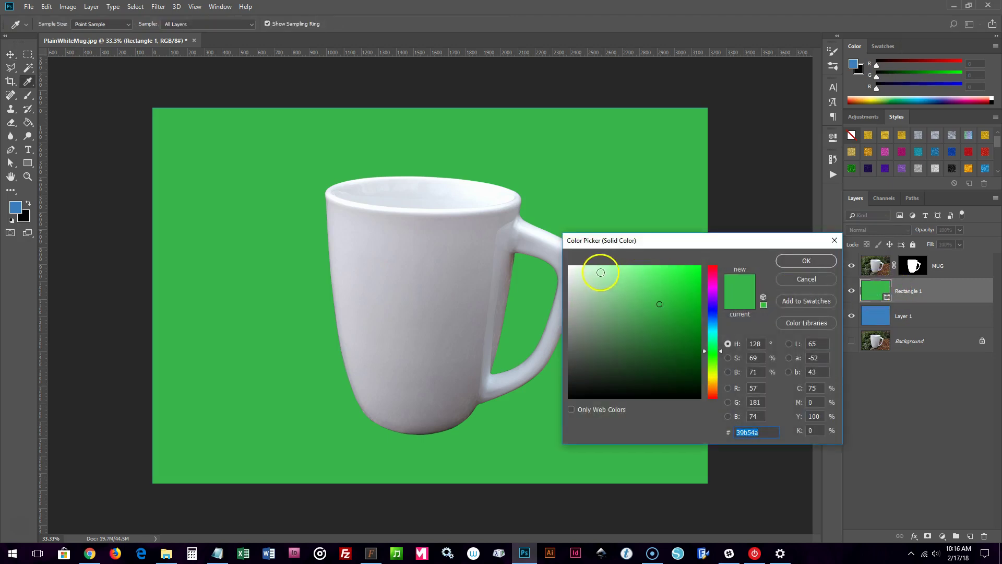
pyautogui.click(819, 260)
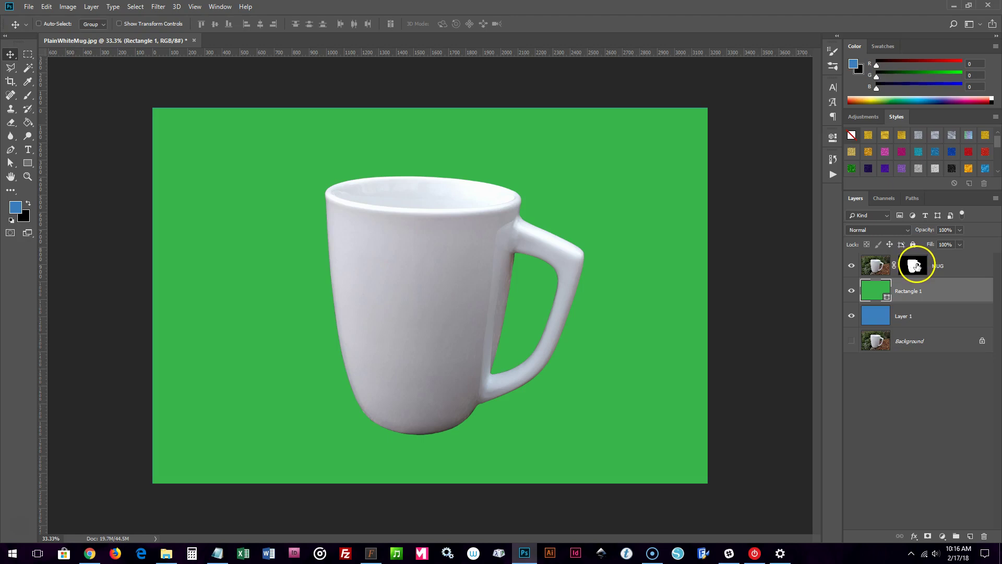
pyautogui.moveTo(917, 266); pyautogui.dragTo(917, 295)
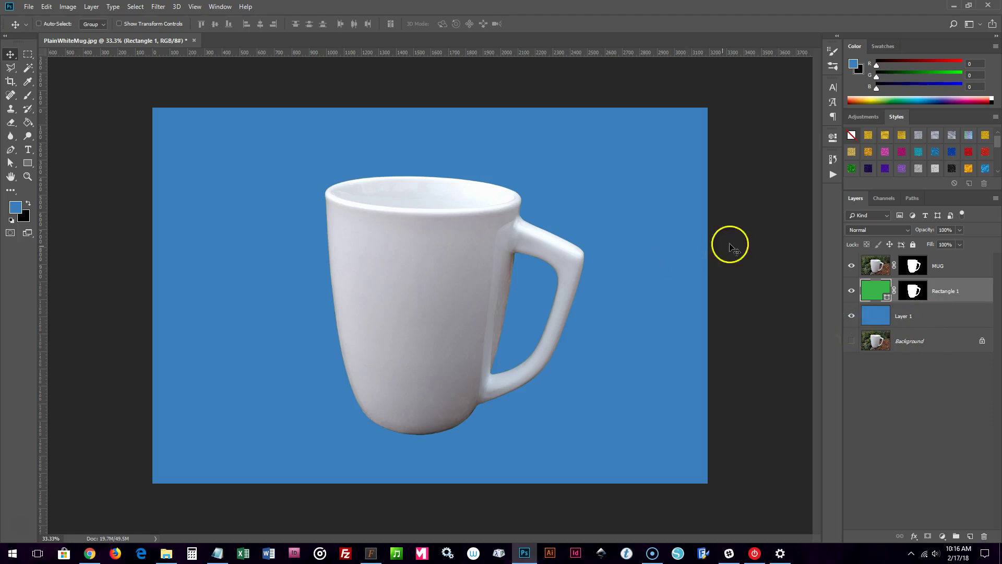
# - Hide the MUG and Layer 1 layers and show the original Background photo
pyautogui.click(851, 267)
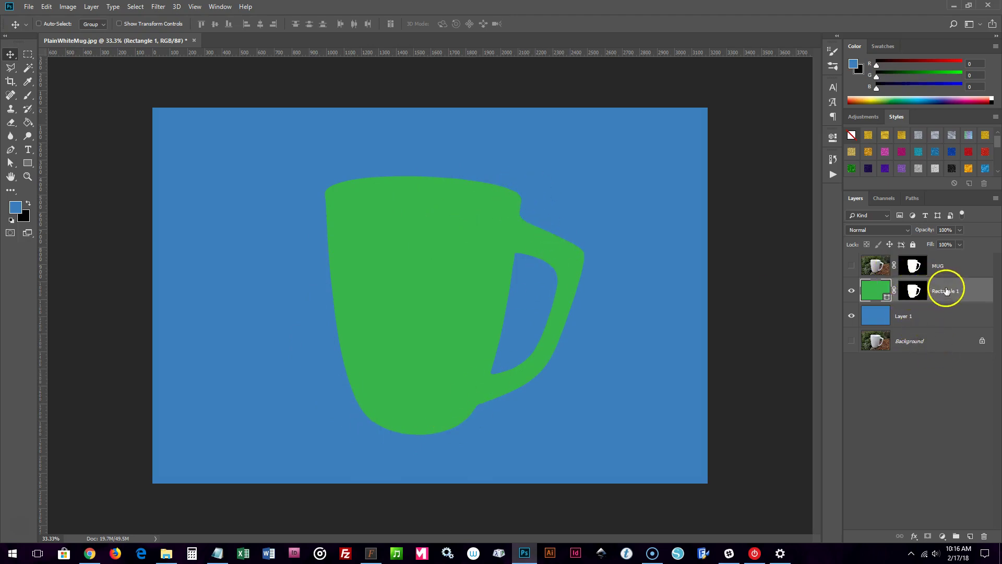
pyautogui.click(851, 316)
pyautogui.click(852, 341)
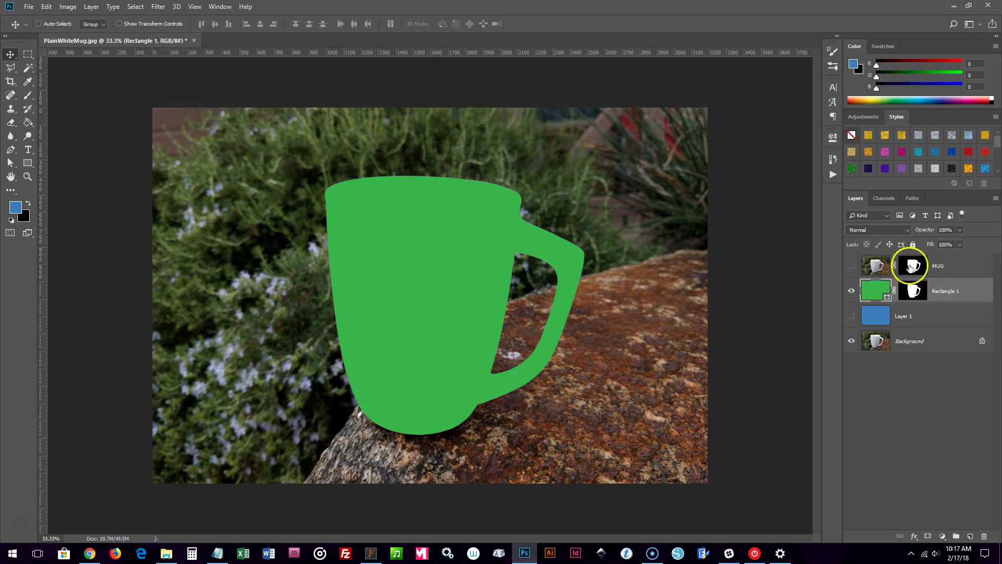
# - Unhide the MUG layer and duplicate it as a new layer named MUG2
pyautogui.click(851, 266)
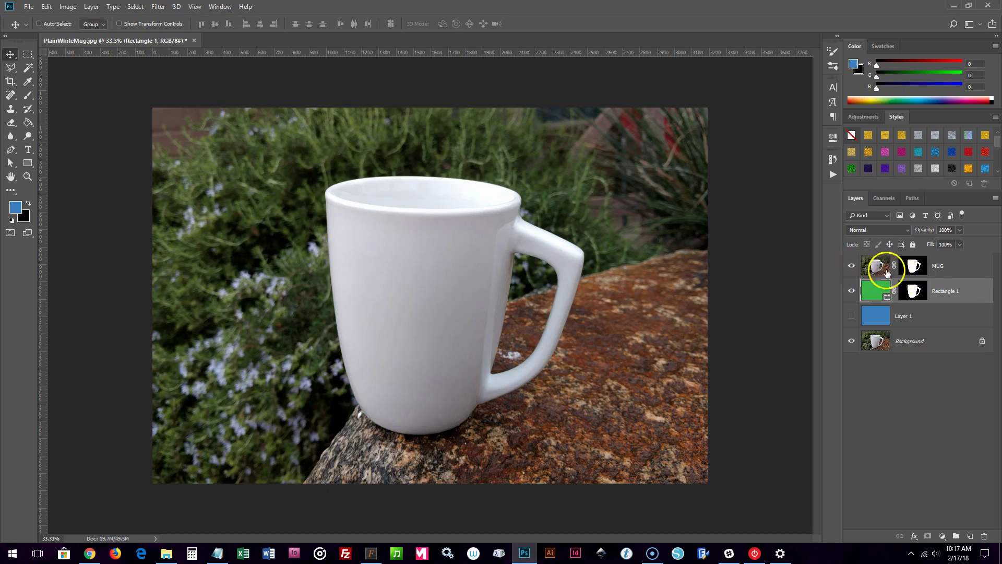
pyautogui.click(917, 269)
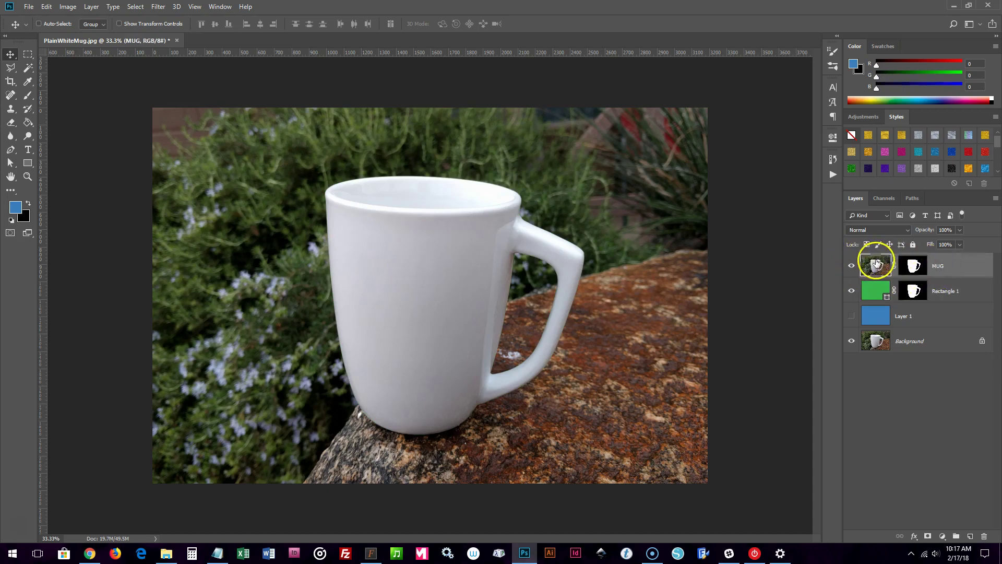
pyautogui.rightClick(877, 265)
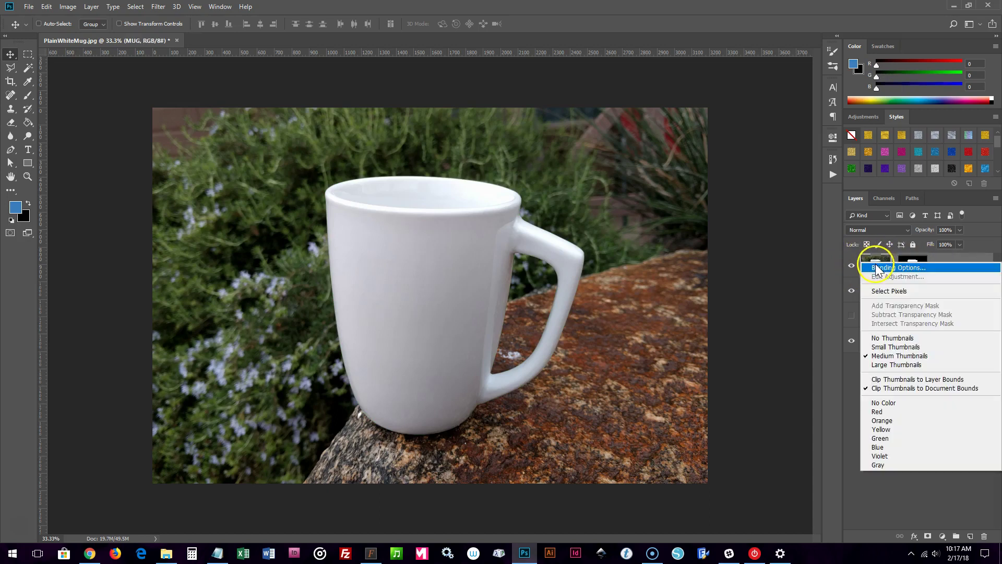
pyautogui.click(950, 263)
pyautogui.rightClick(948, 264)
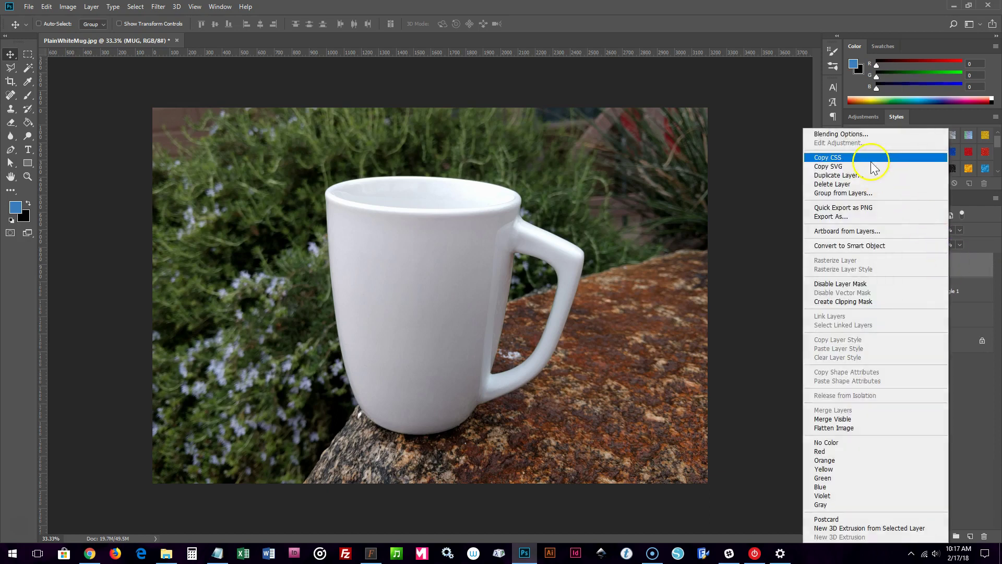
pyautogui.click(856, 176)
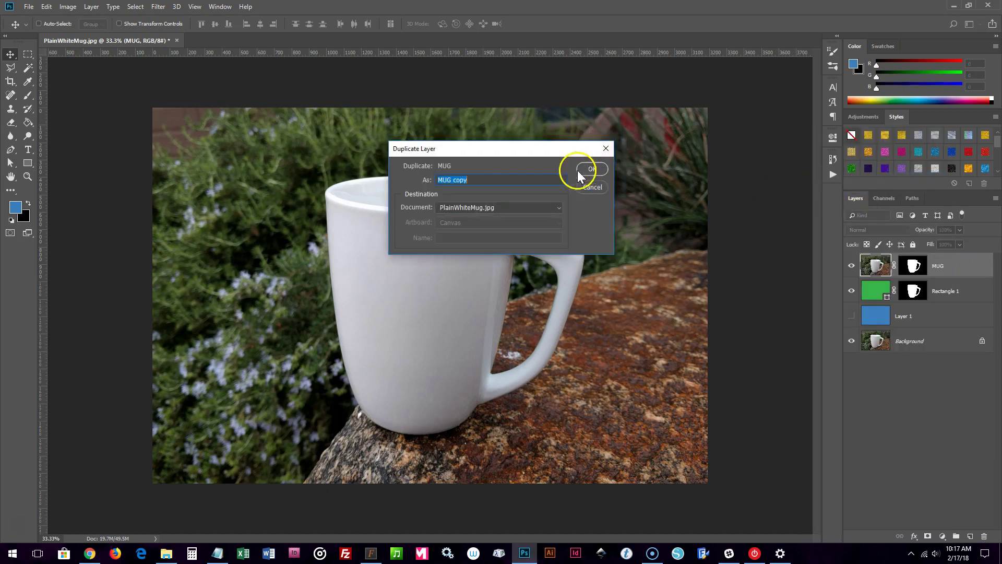
pyautogui.moveTo(453, 180); pyautogui.dragTo(474, 180)
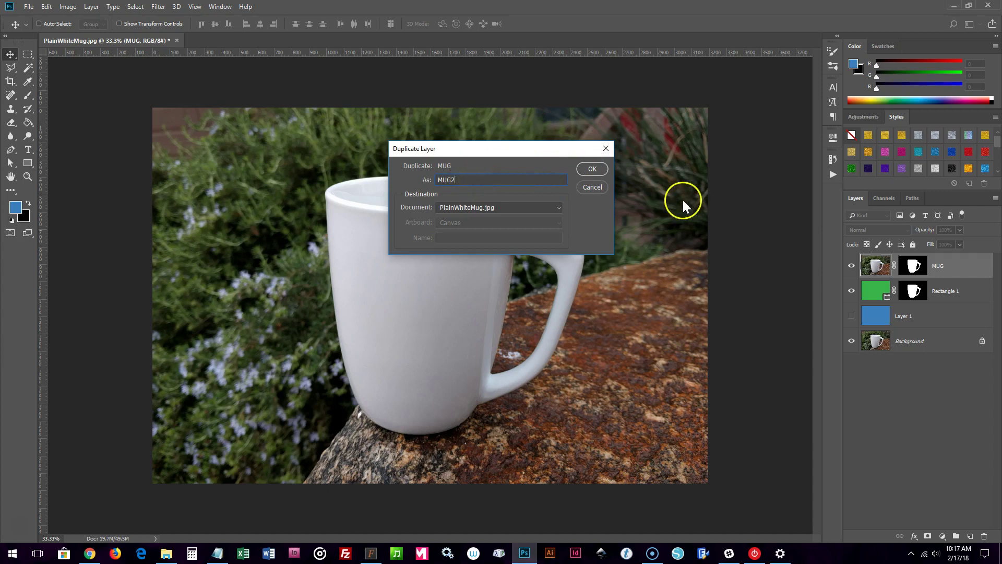
pyautogui.press('Return')
pyautogui.click(946, 295)
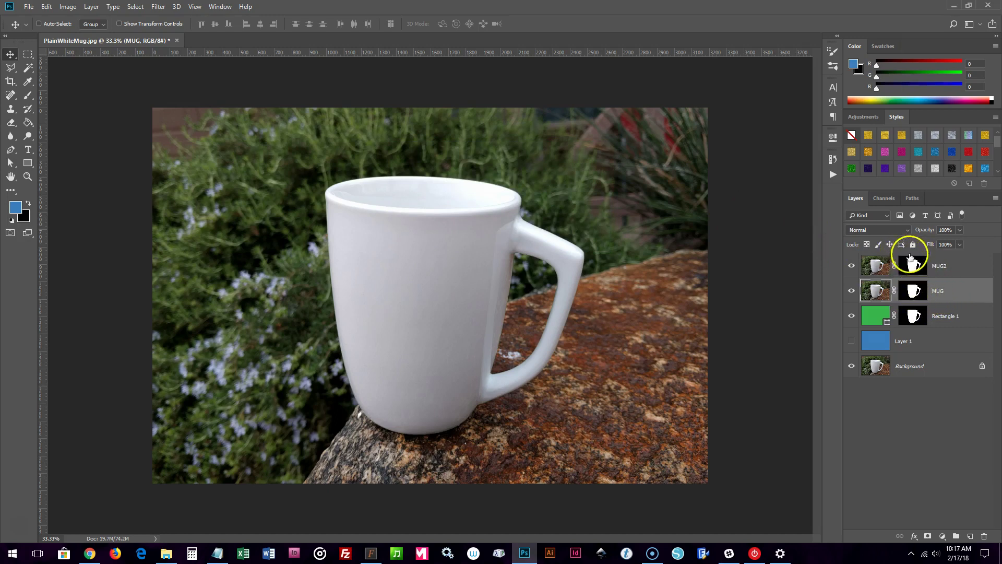
# - Hide MUG2 and set MUG's blend mode to Overlay, toggling MUG to compare shading
pyautogui.click(851, 266)
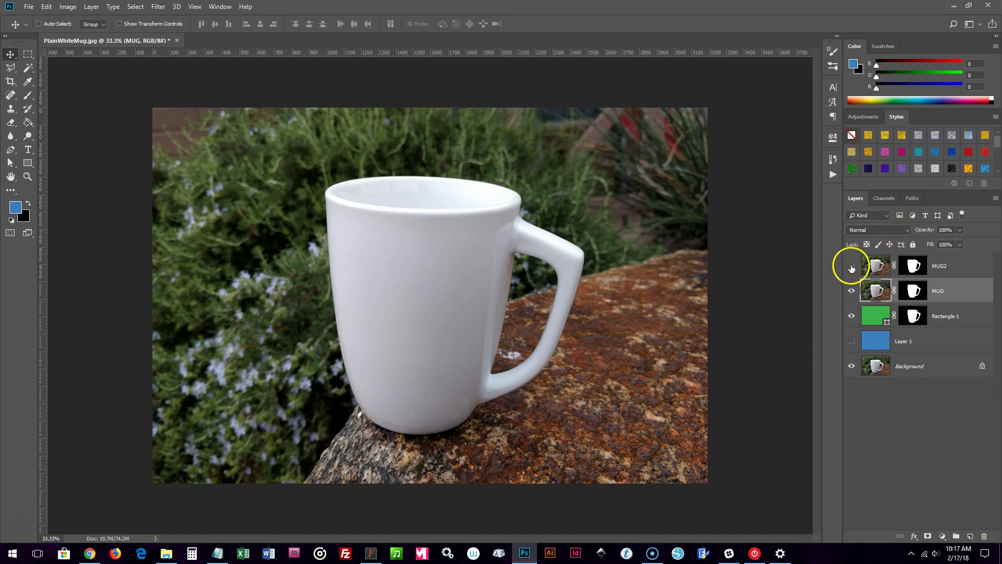
pyautogui.click(906, 230)
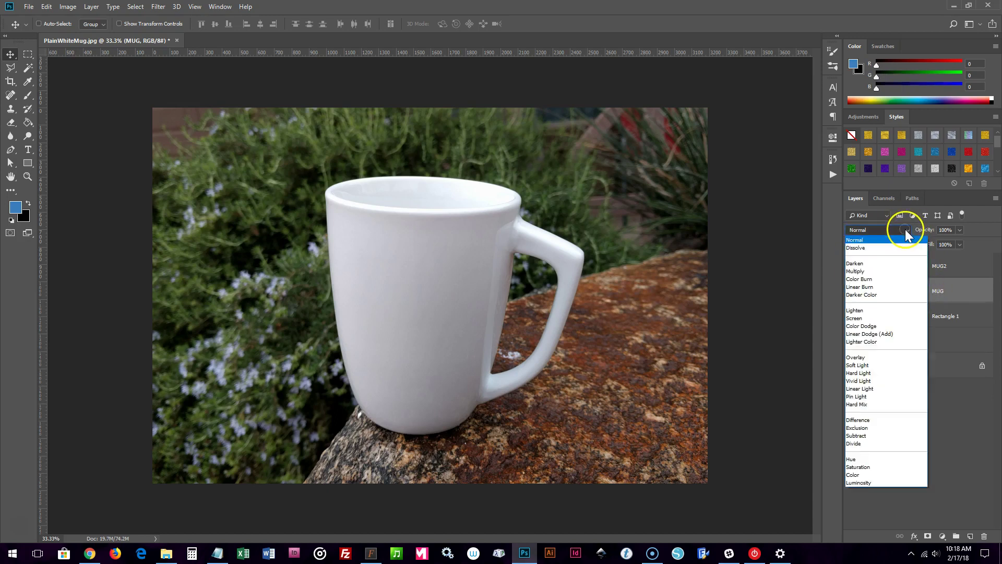
pyautogui.click(856, 357)
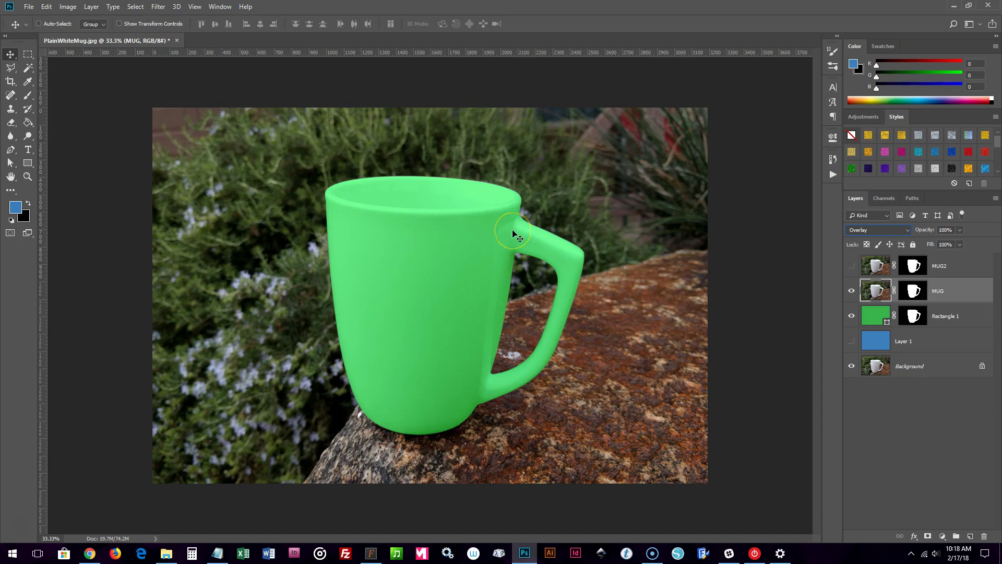
pyautogui.click(851, 291)
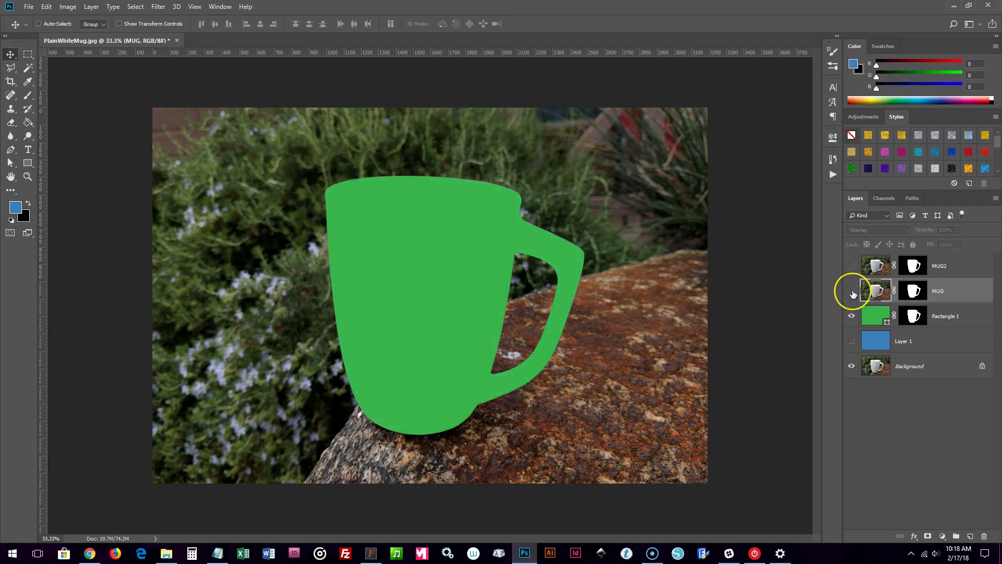
pyautogui.click(852, 291)
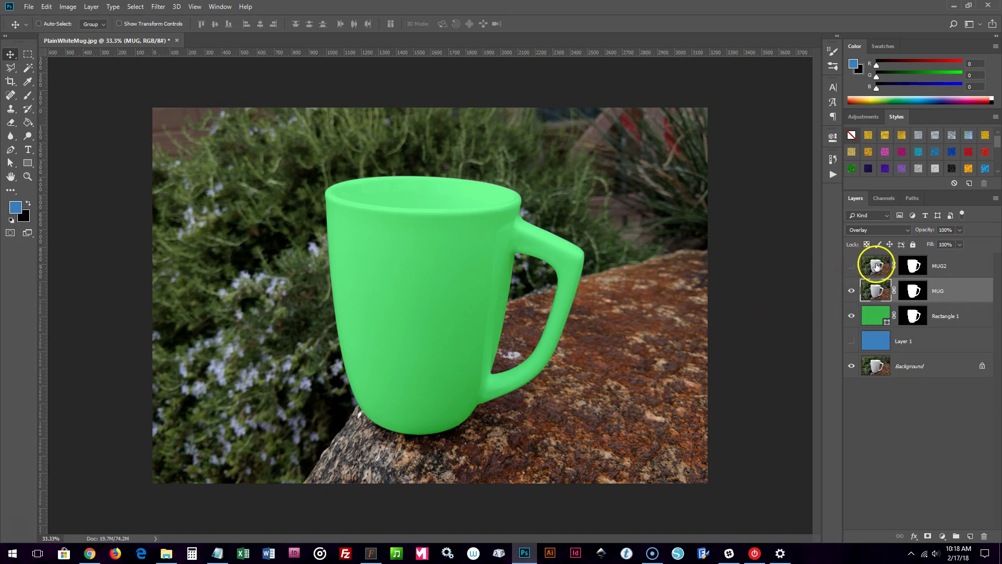
# - Show MUG2 and blend it in Linear Burn at 50% opacity
pyautogui.click(875, 265)
pyautogui.click(851, 266)
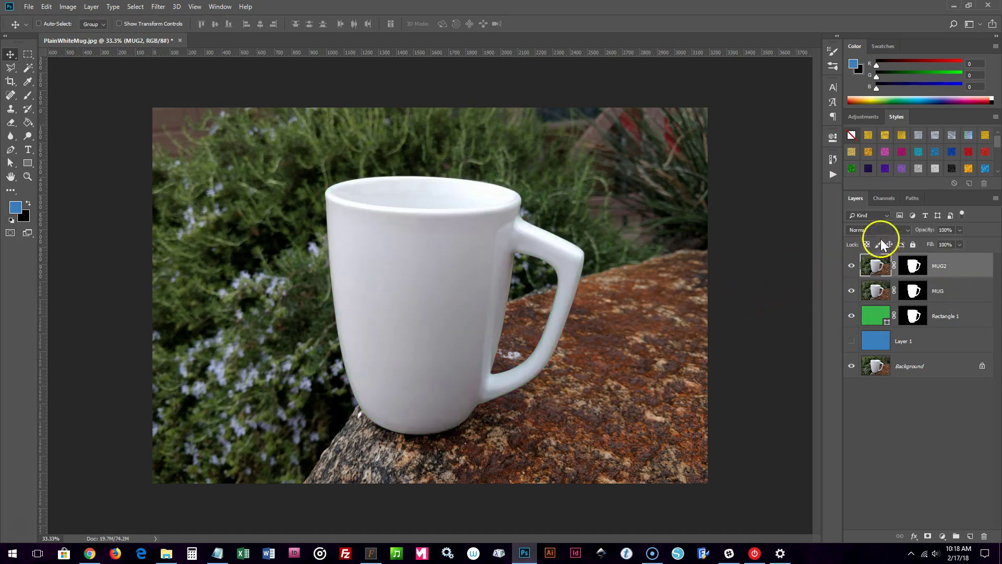
pyautogui.click(905, 231)
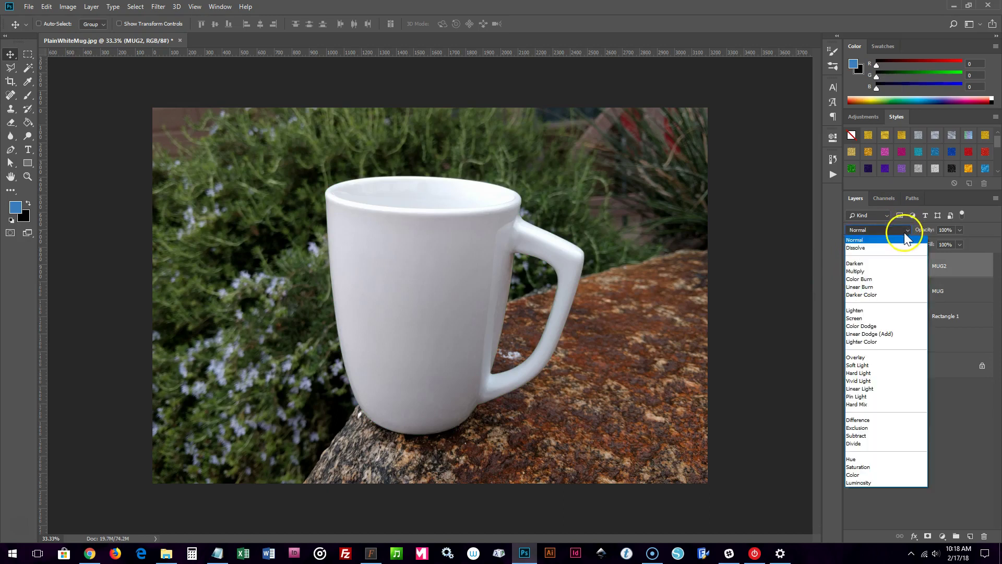
pyautogui.click(875, 287)
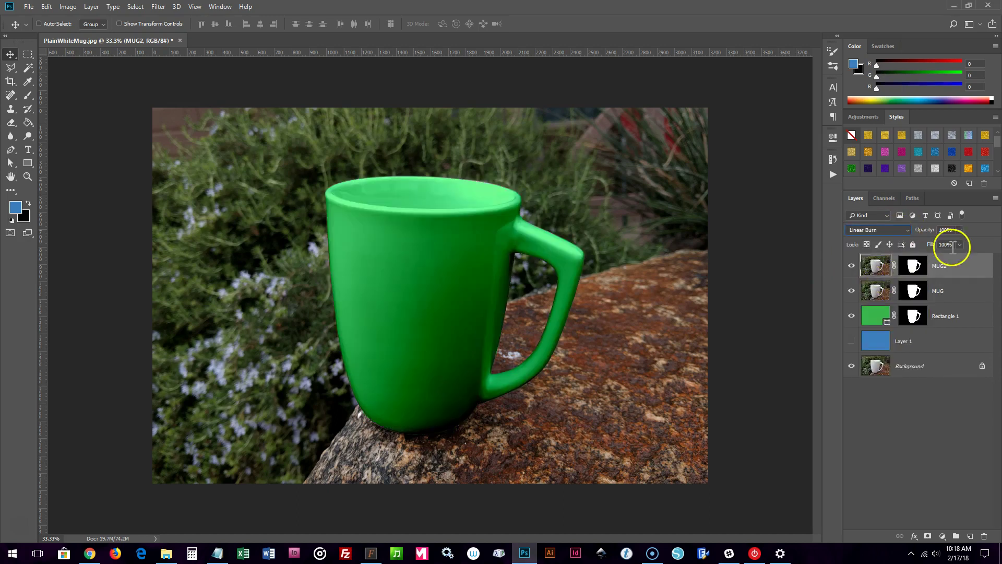
pyautogui.click(959, 230)
pyautogui.moveTo(958, 243); pyautogui.dragTo(938, 243)
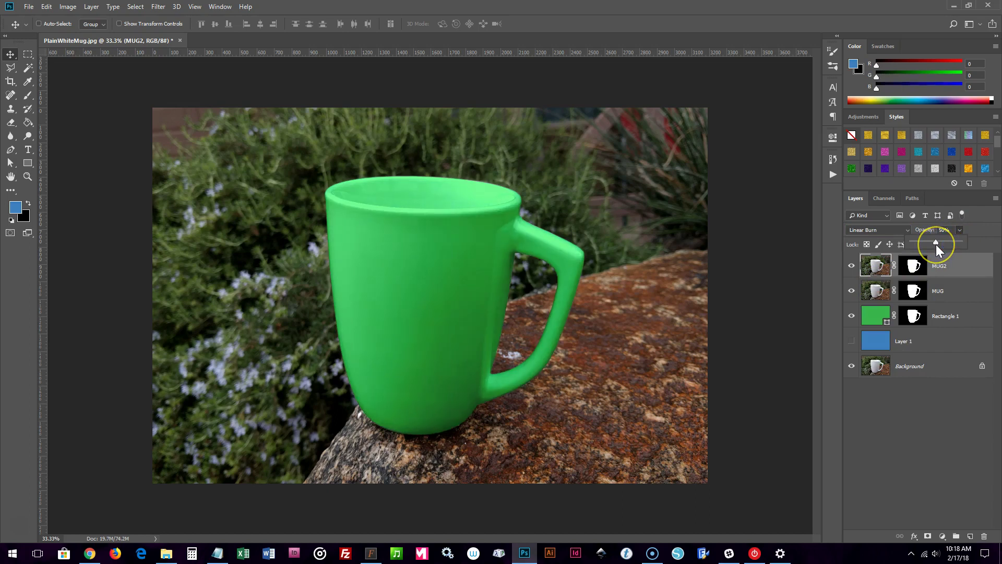
pyautogui.click(948, 263)
pyautogui.click(942, 294)
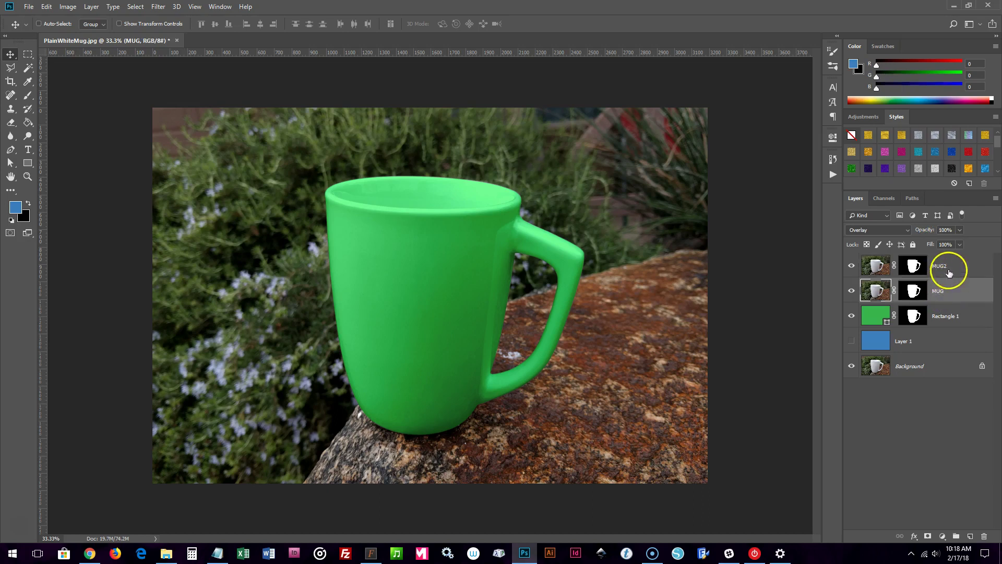
pyautogui.click(949, 268)
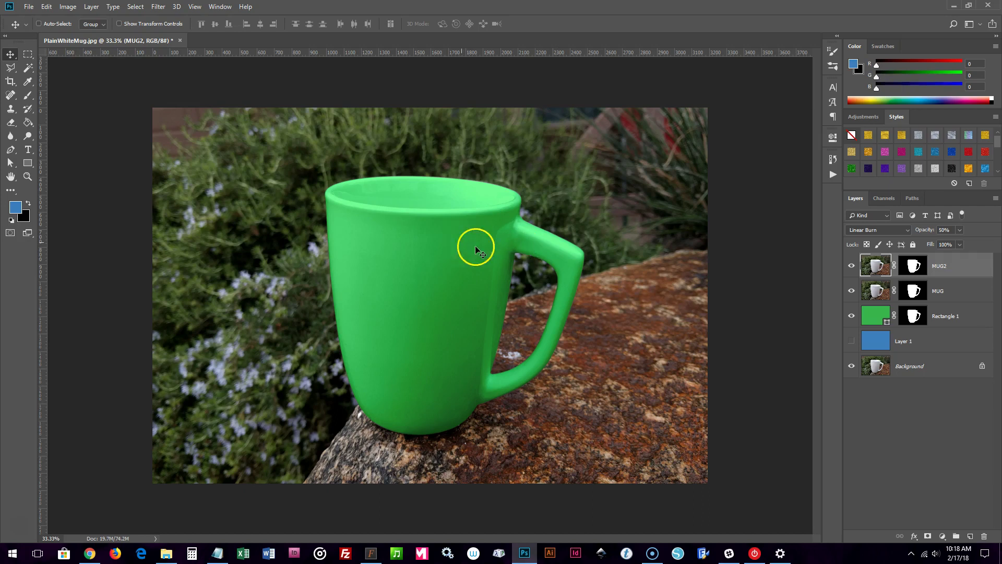
# - Change Rectangle 1's fill colour from green to bright red (#a81313)
pyautogui.doubleClick(873, 315)
pyautogui.moveTo(654, 301); pyautogui.dragTo(680, 306)
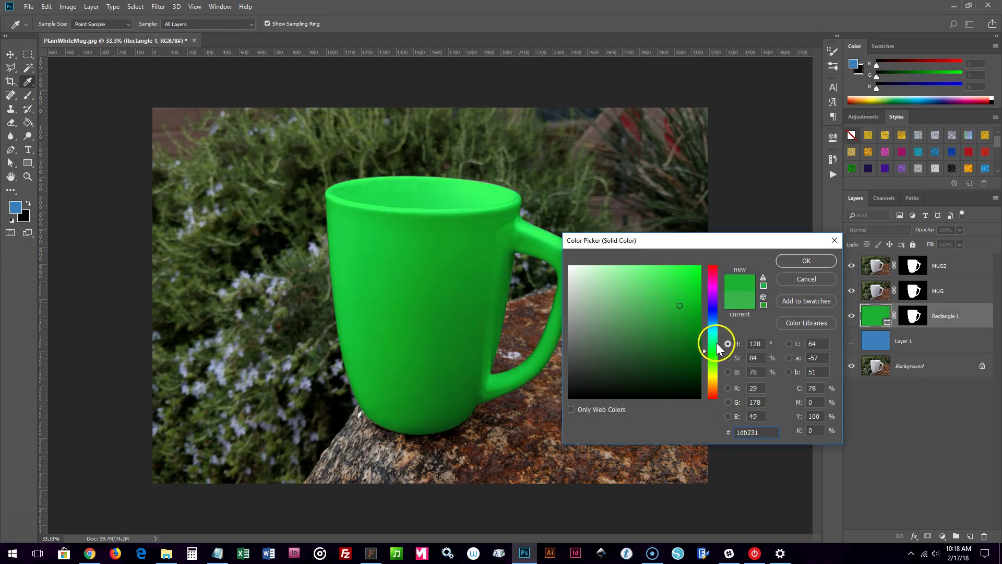
pyautogui.moveTo(721, 347)
pyautogui.mouseDown()
pyautogui.moveTo(726, 333)
pyautogui.moveTo(671, 315)
pyautogui.moveTo(720, 381)
pyautogui.moveTo(720, 406)
pyautogui.mouseUp()
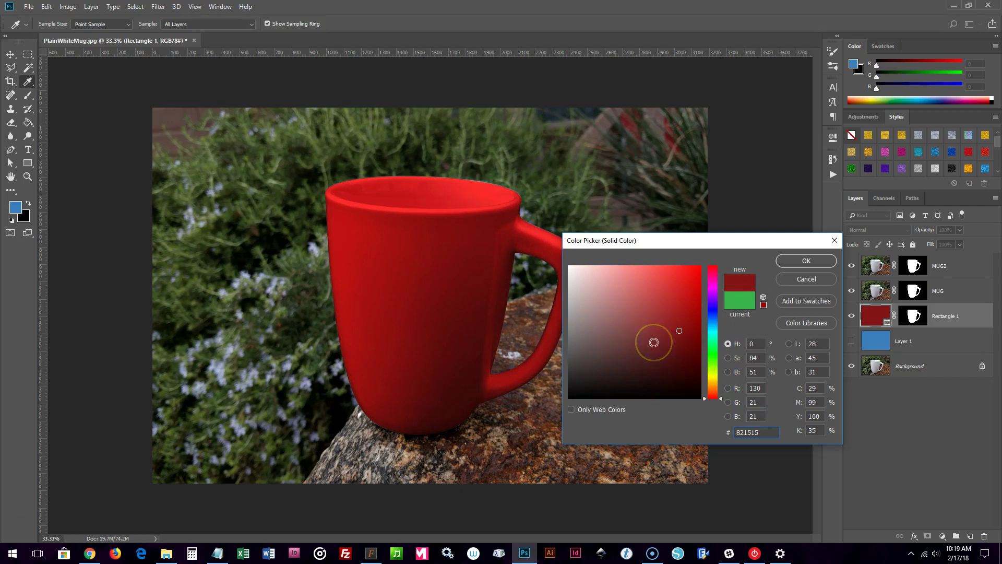
pyautogui.click(660, 334)
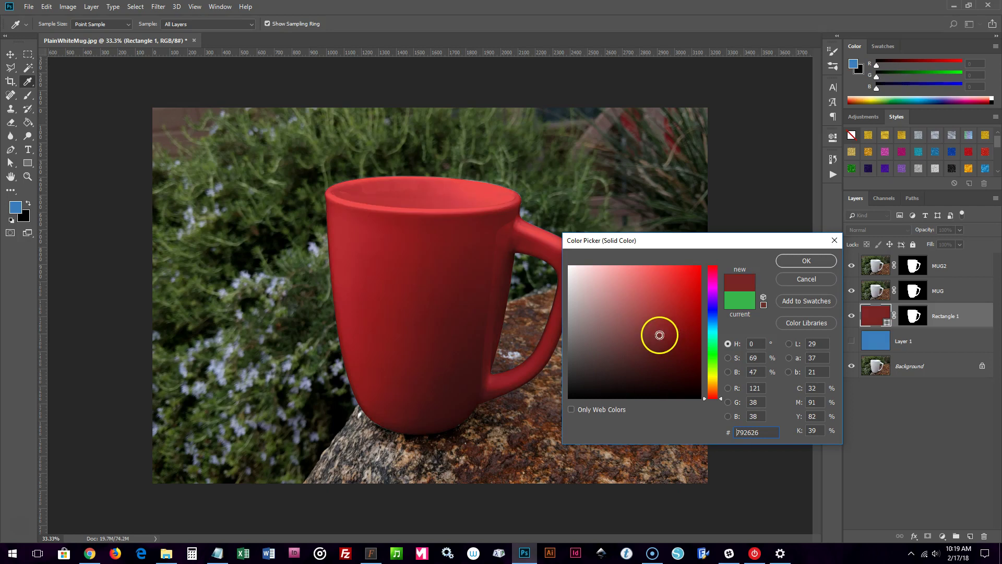
pyautogui.moveTo(660, 335)
pyautogui.mouseDown()
pyautogui.moveTo(668, 351)
pyautogui.moveTo(642, 339)
pyautogui.moveTo(626, 349)
pyautogui.moveTo(642, 351)
pyautogui.moveTo(686, 310)
pyautogui.mouseUp()
pyautogui.click(797, 262)
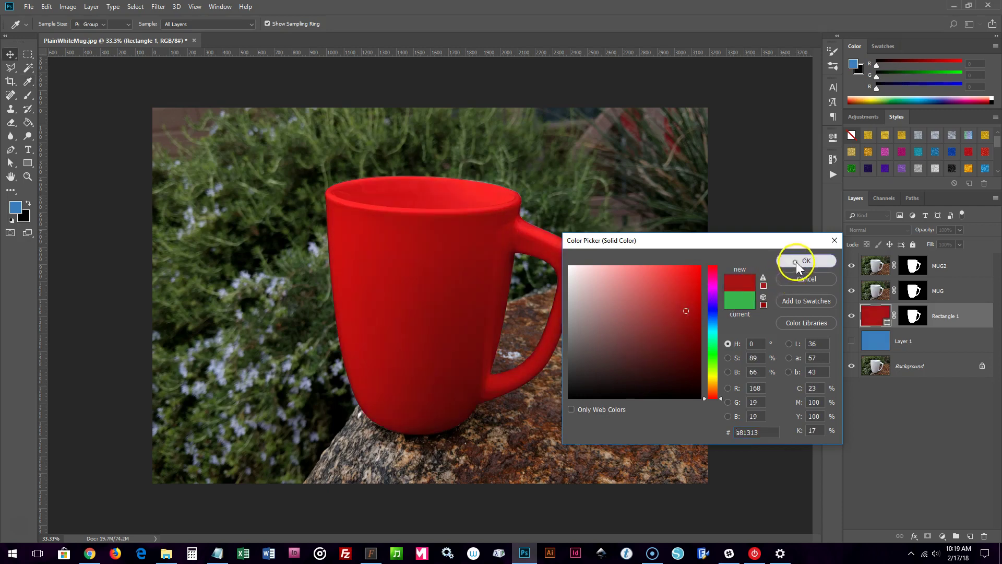
pyautogui.click(945, 291)
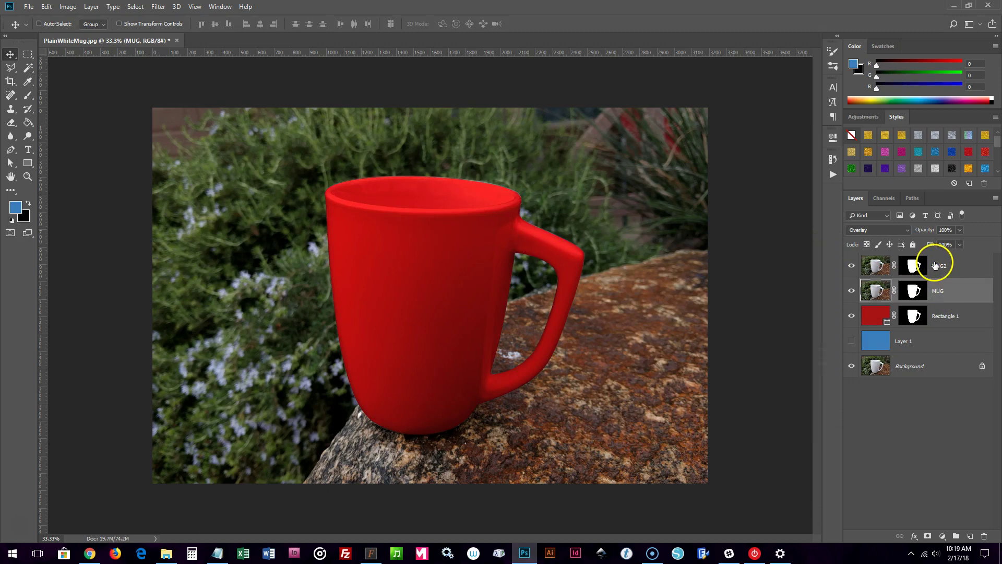
pyautogui.click(937, 264)
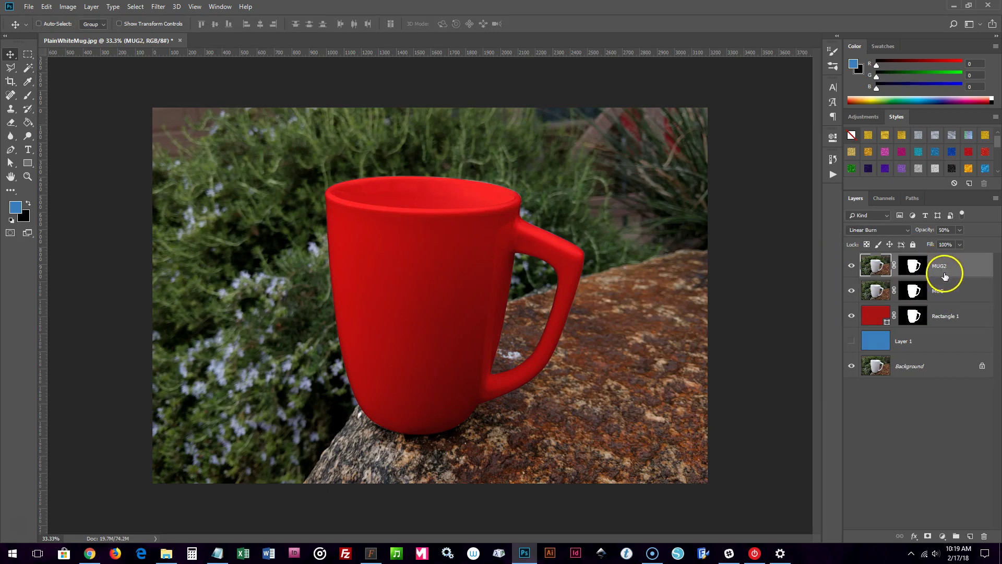
# - Hide MUG2, keeping it on Linear Burn, and switch MUG from Overlay to Dissolve blending
pyautogui.click(906, 231)
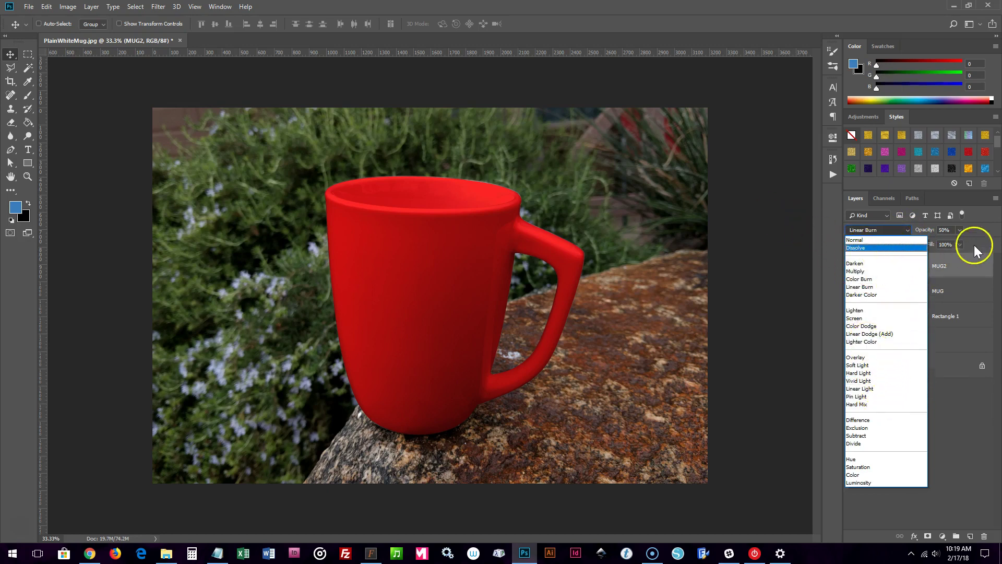
pyautogui.click(976, 230)
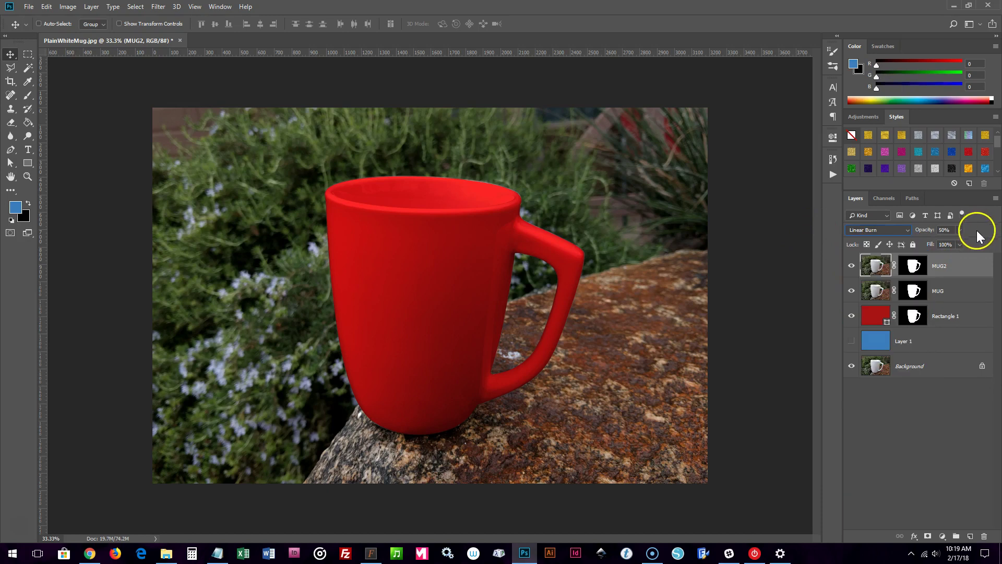
pyautogui.click(852, 267)
pyautogui.click(881, 290)
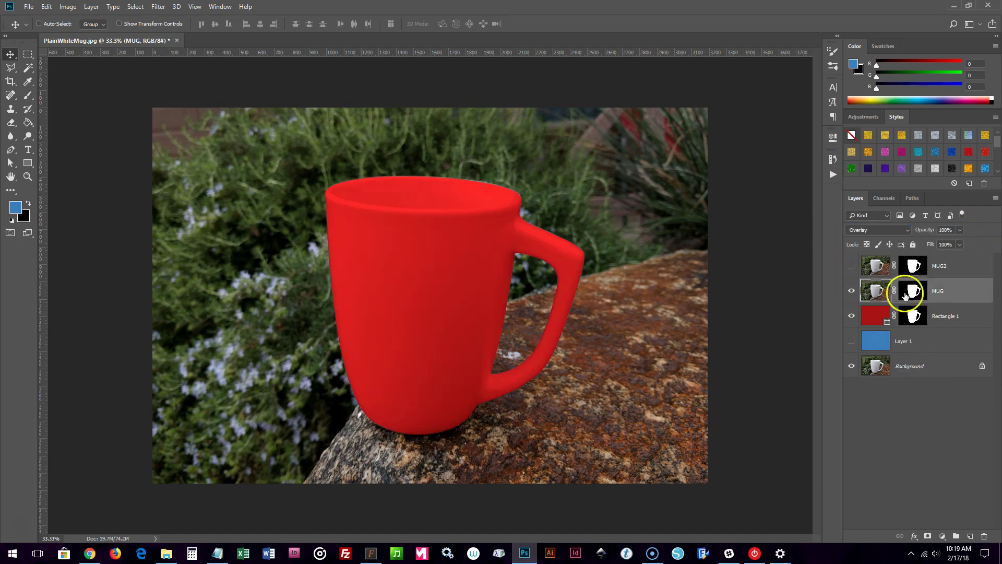
pyautogui.click(907, 229)
pyautogui.click(860, 244)
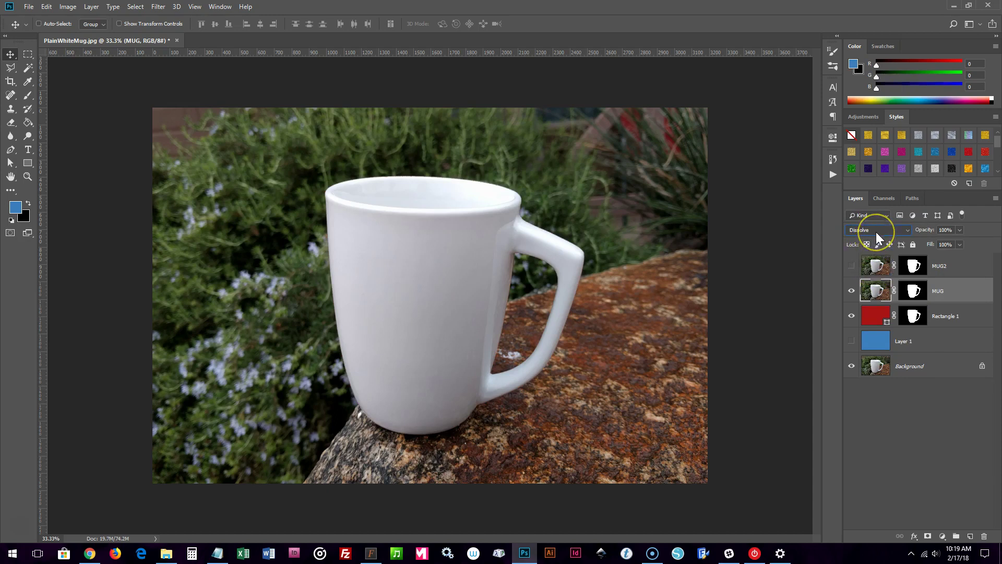
# - Preview Difference, Subtract, Hue, Color and Luminosity blend modes on MUG, then choose Overlay
pyautogui.scroll(-1, 876, 232)
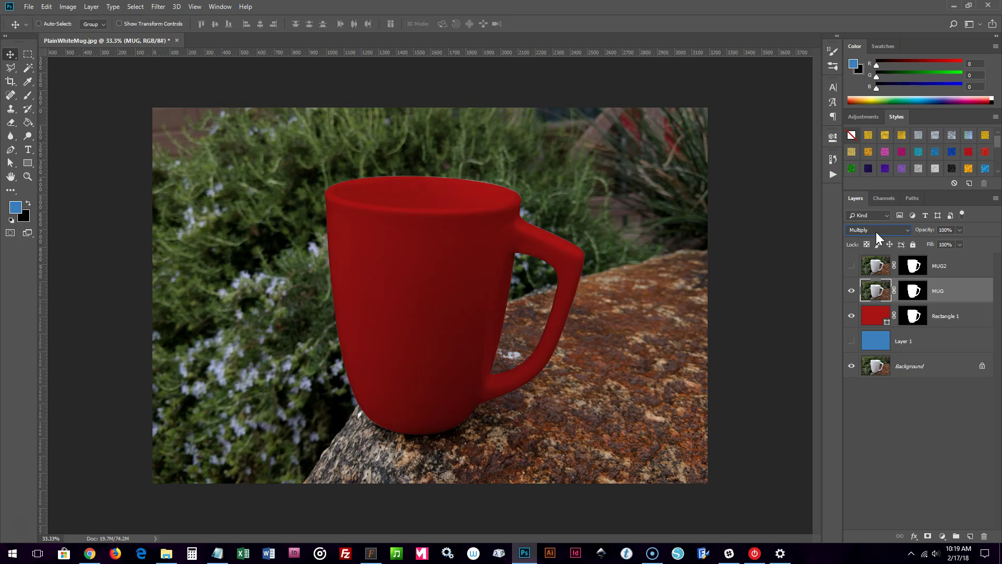
pyautogui.scroll(-1, 875, 232)
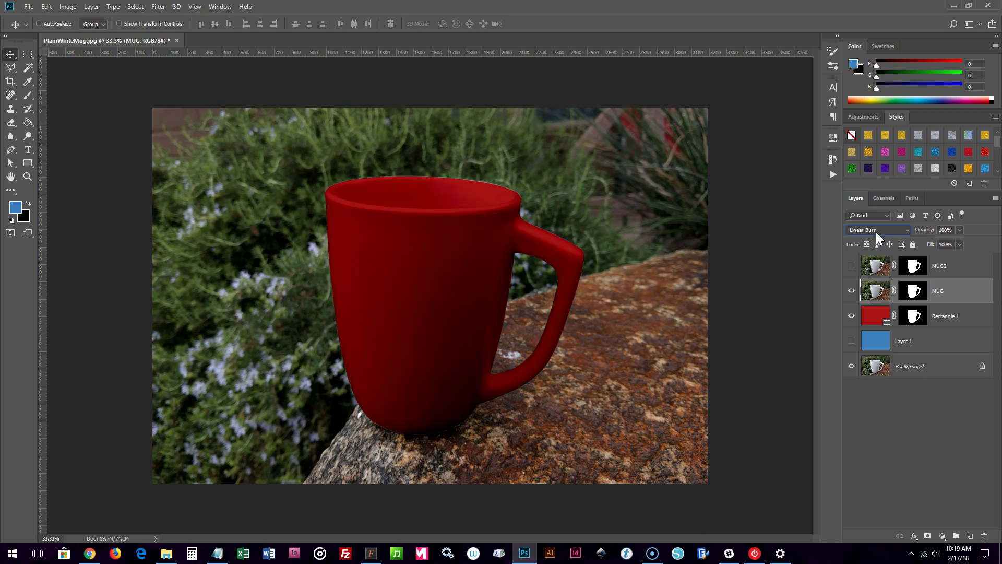
pyautogui.scroll(-3, 875, 231)
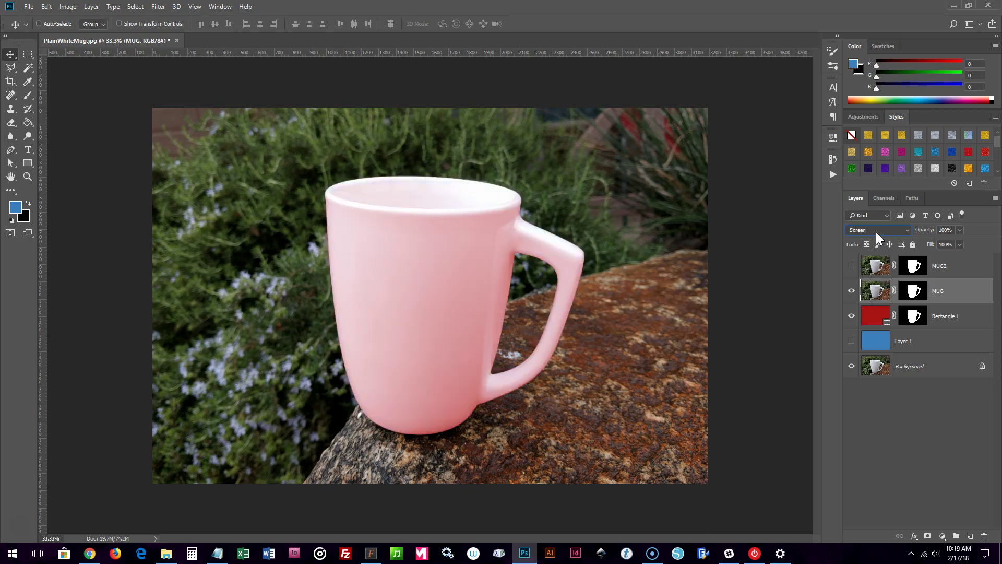
pyautogui.scroll(-2, 876, 231)
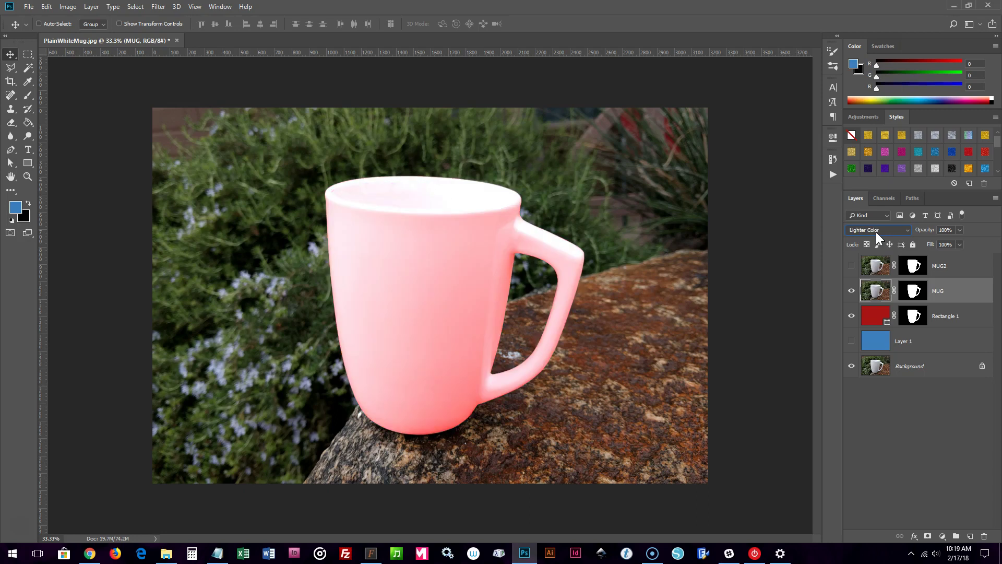
pyautogui.scroll(-1, 876, 232)
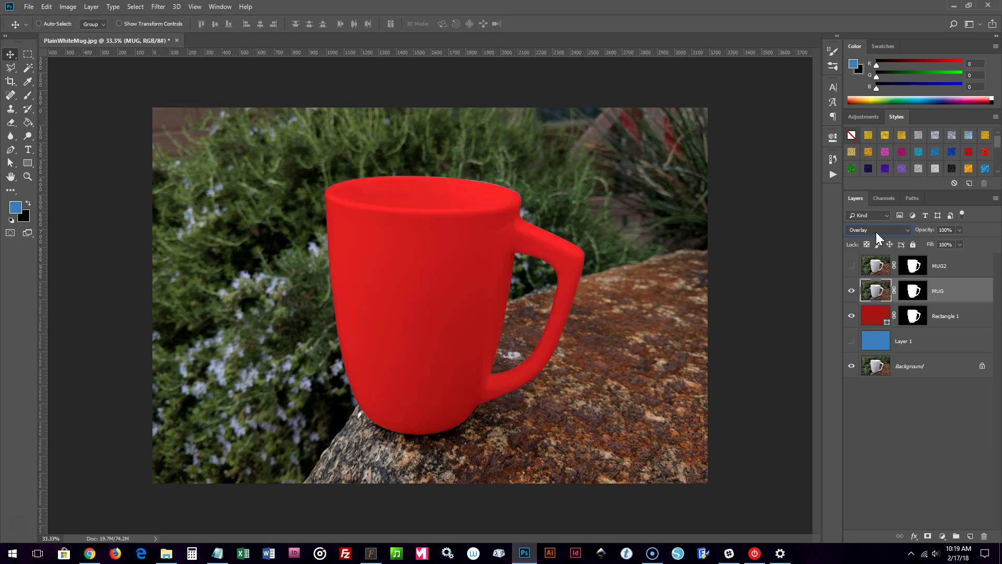
pyautogui.scroll(-1, 875, 232)
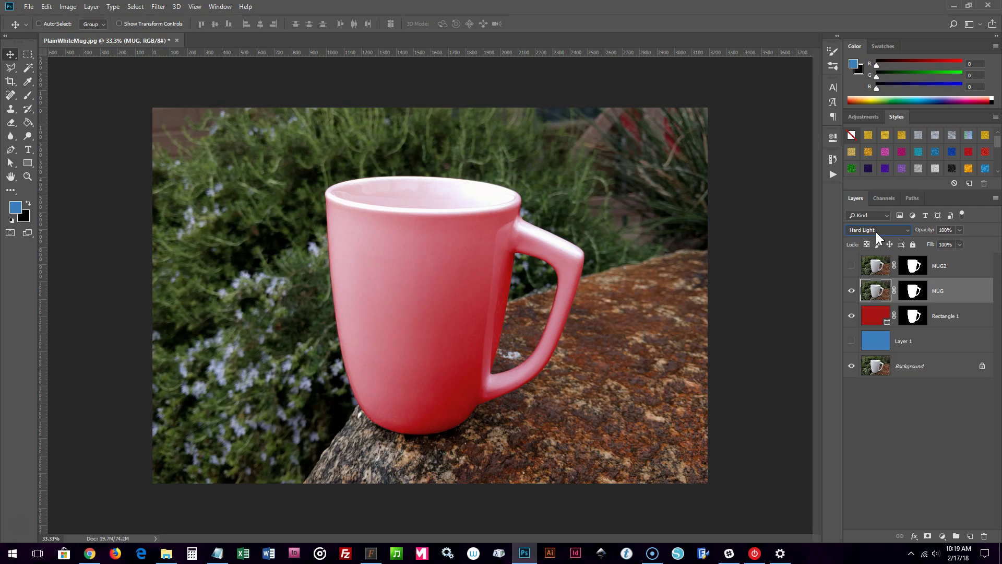
pyautogui.scroll(-1, 876, 232)
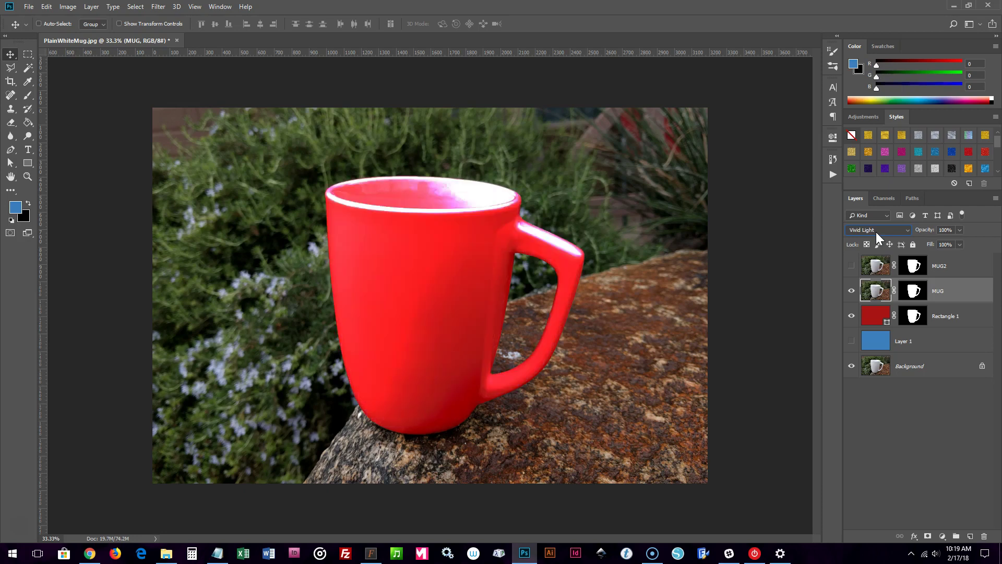
pyautogui.scroll(-1, 875, 231)
pyautogui.scroll(-1, 876, 232)
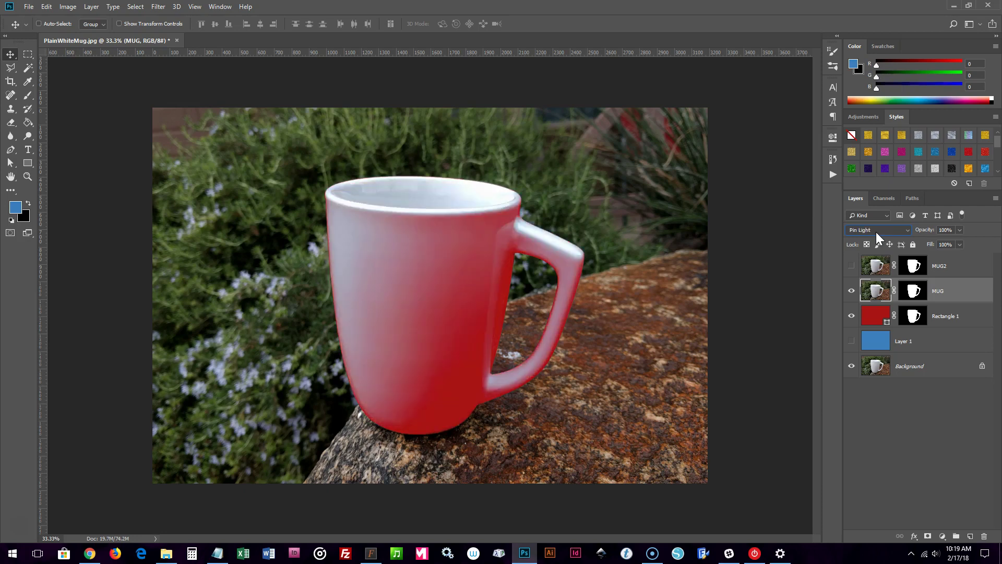
pyautogui.scroll(-2, 875, 231)
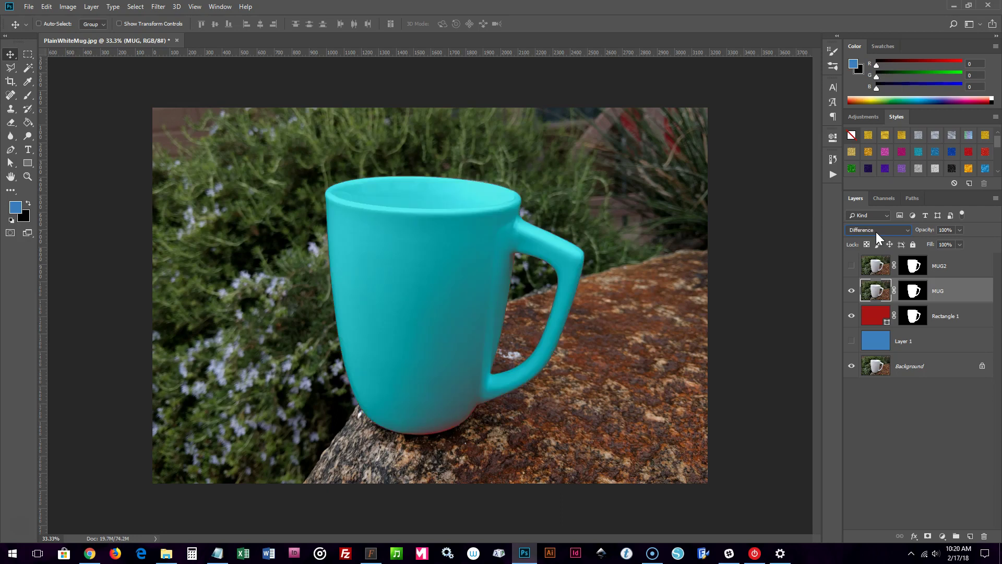
pyautogui.scroll(-1, 876, 232)
pyautogui.scroll(-2, 876, 232)
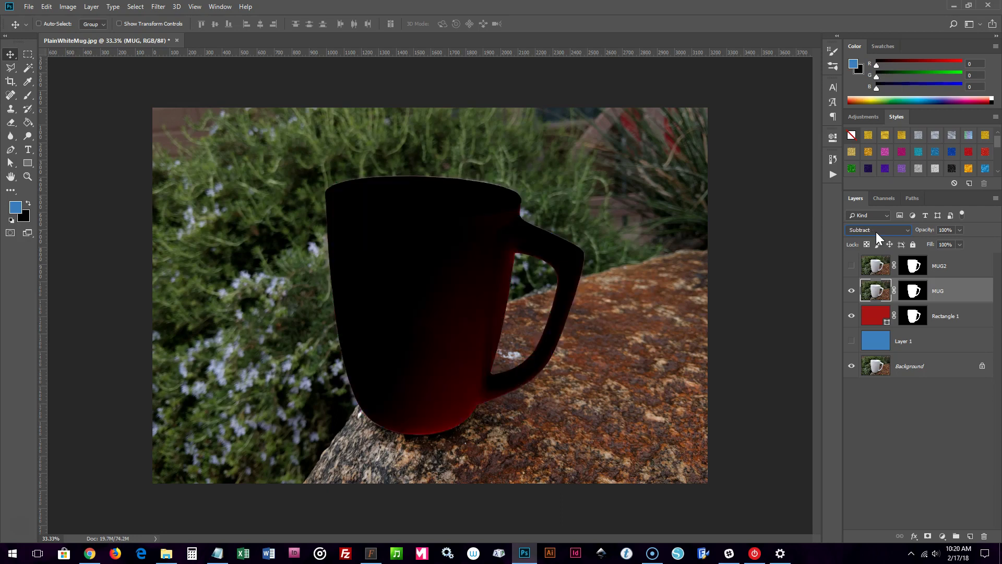
pyautogui.scroll(-1, 876, 232)
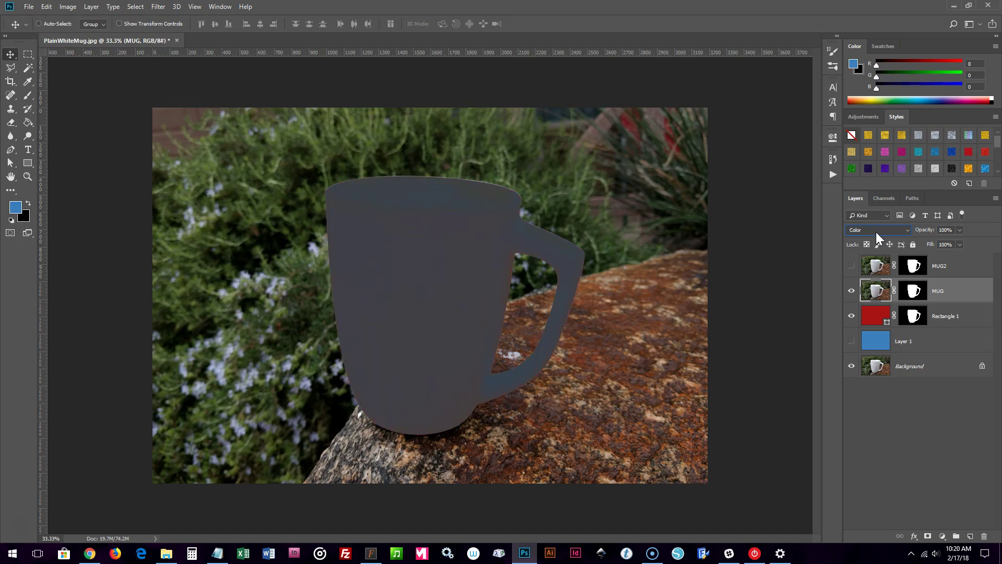
pyautogui.scroll(-1, 876, 231)
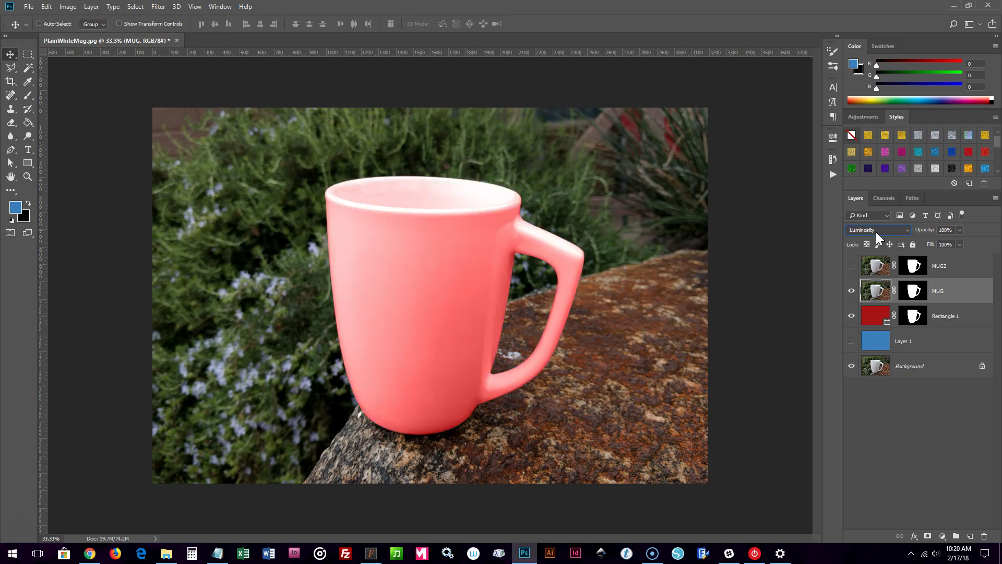
pyautogui.click(901, 229)
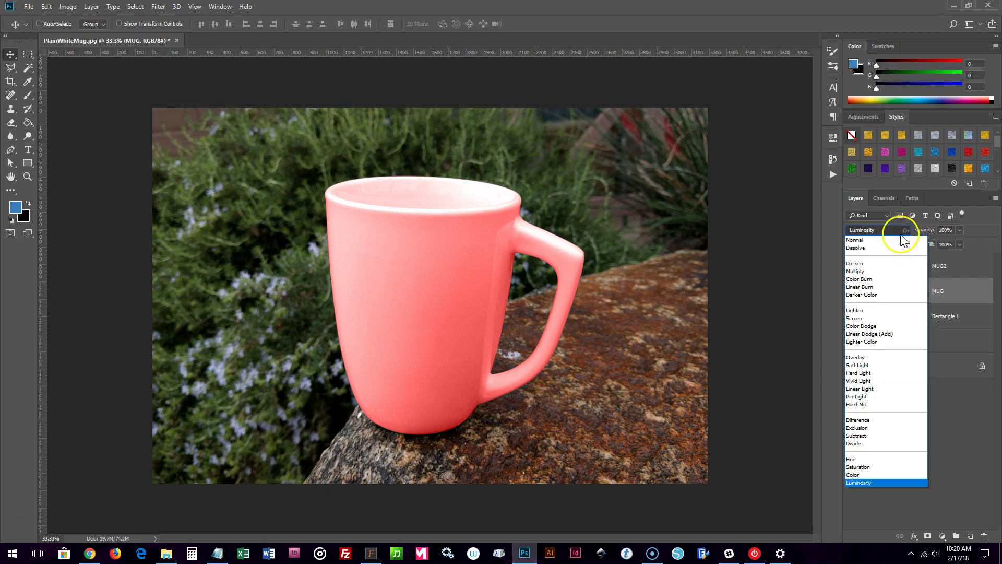
pyautogui.click(857, 357)
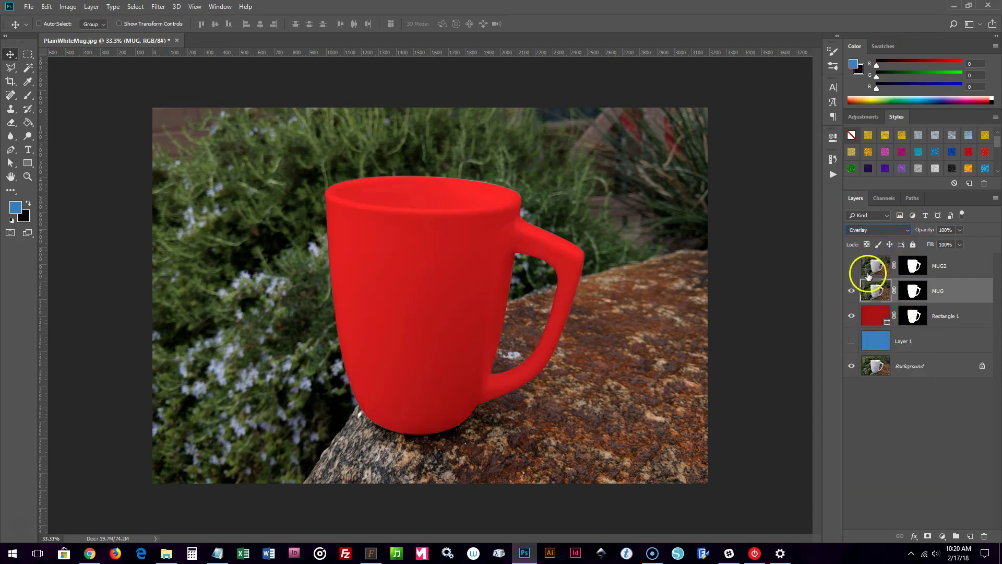
# - Show the MUG2 layer and recolour the Rectangle 1 fill from red to turquoise #13a898
pyautogui.click(852, 266)
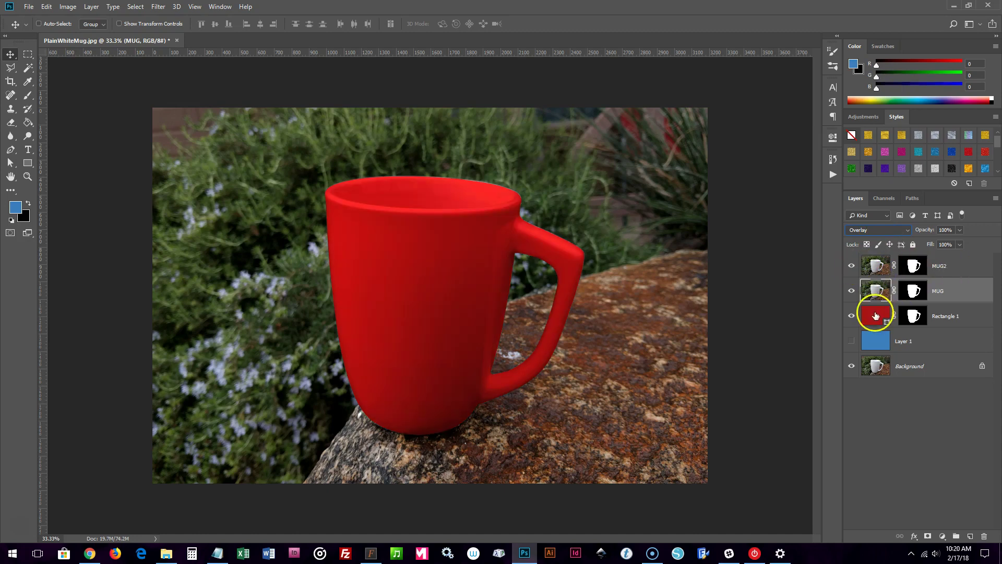
pyautogui.click(869, 319)
pyautogui.doubleClick(869, 320)
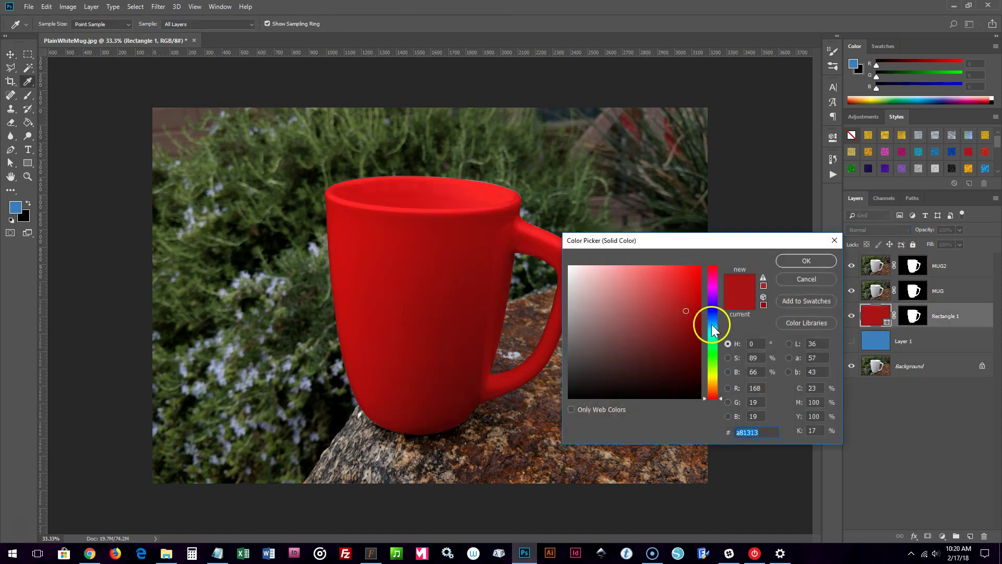
pyautogui.click(713, 342)
pyautogui.moveTo(714, 346); pyautogui.dragTo(712, 334)
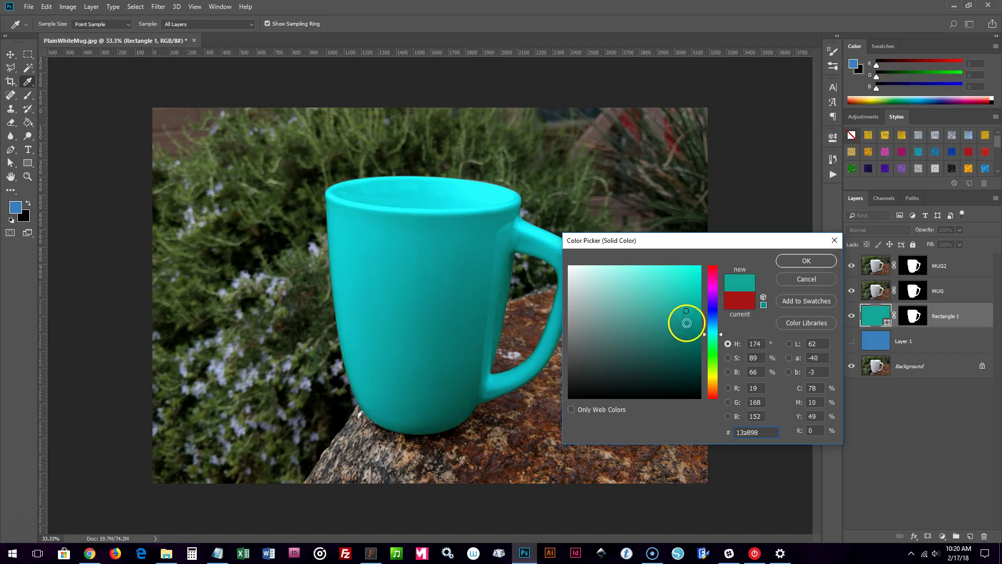
pyautogui.click(689, 315)
pyautogui.click(807, 261)
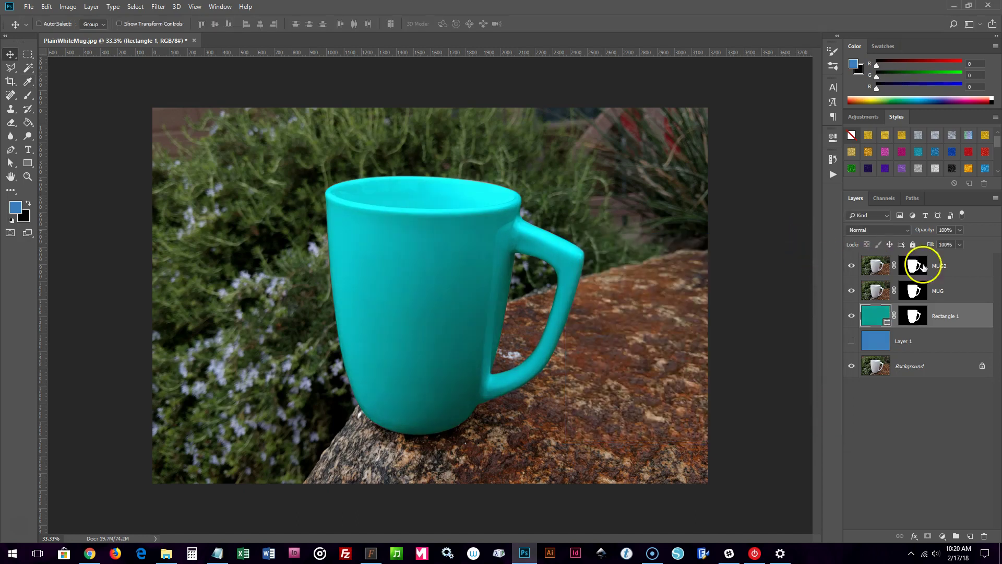
pyautogui.click(944, 268)
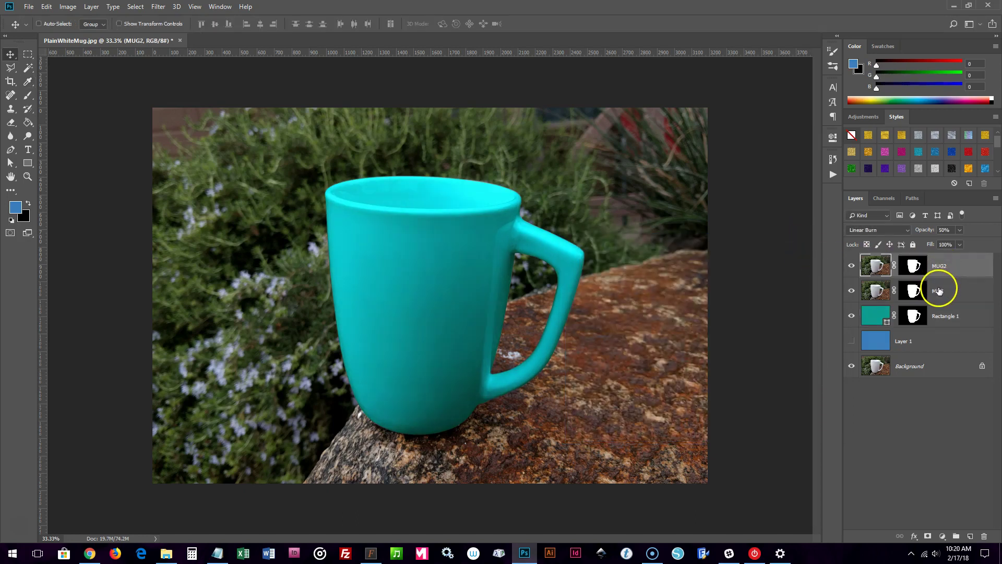
# - Group the MUG and MUG2 layers with Ctrl+G and name the group 'Filters - DO NOT TOUCH'
pyautogui.keyDown('shift'); pyautogui.click(944, 289); pyautogui.keyUp('shift')
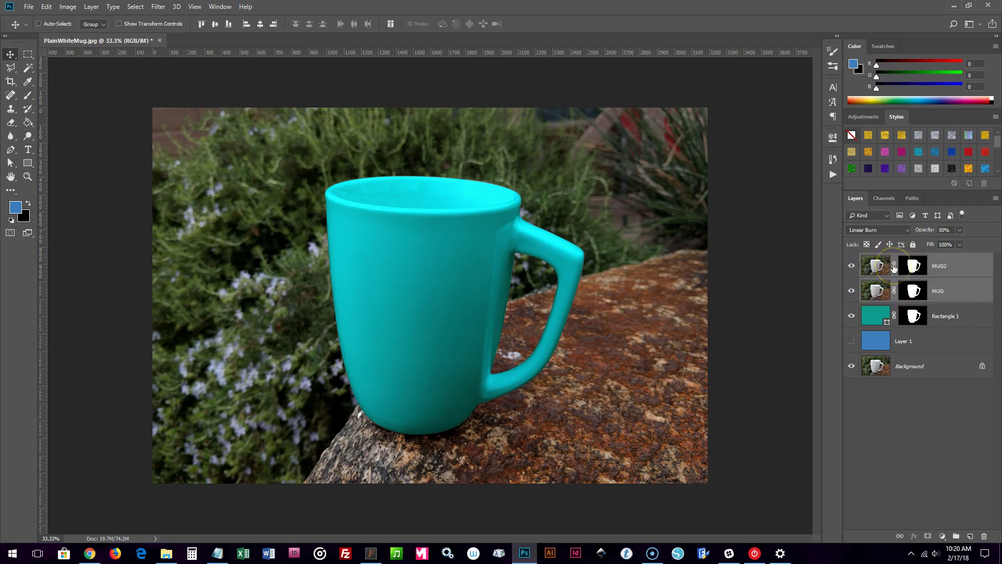
pyautogui.hotkey('ctrl', 'g')
pyautogui.click(890, 261)
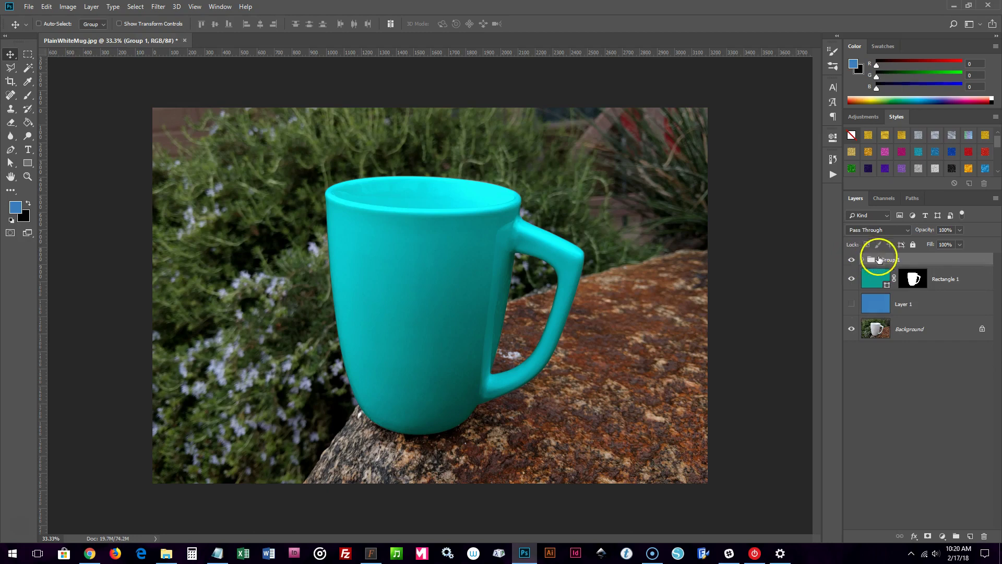
pyautogui.write('Filters - DO NOT TOUCH')
pyautogui.press('Return')
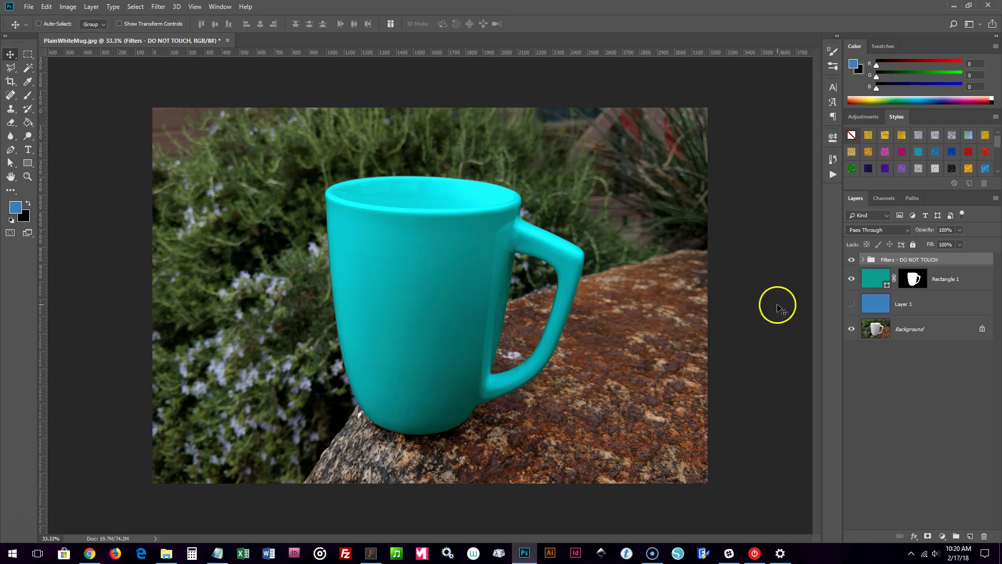
# - Rename the Rectangle 1 fill layer to 'Change Color Here'
pyautogui.click(876, 280)
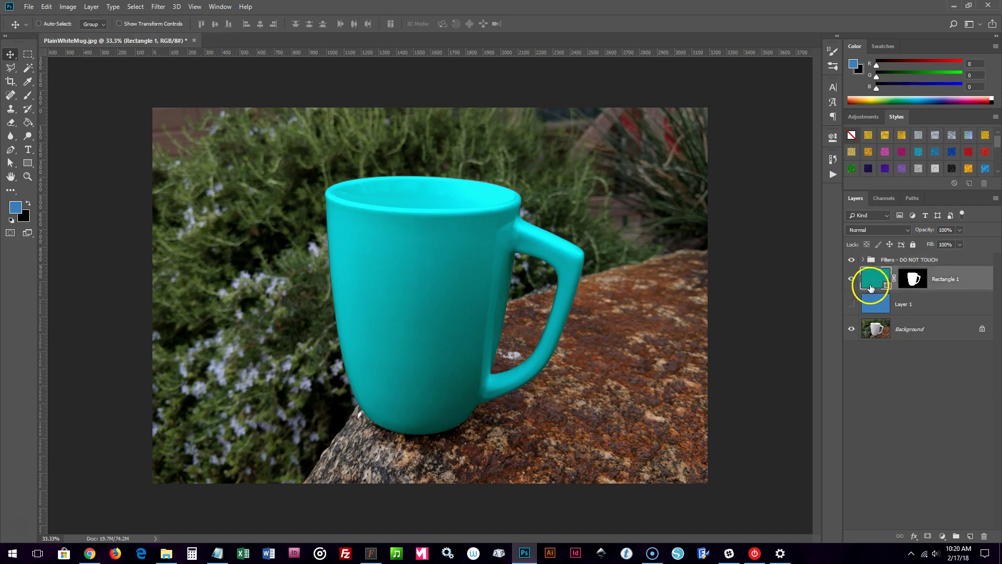
pyautogui.doubleClick(942, 279)
pyautogui.write('C')
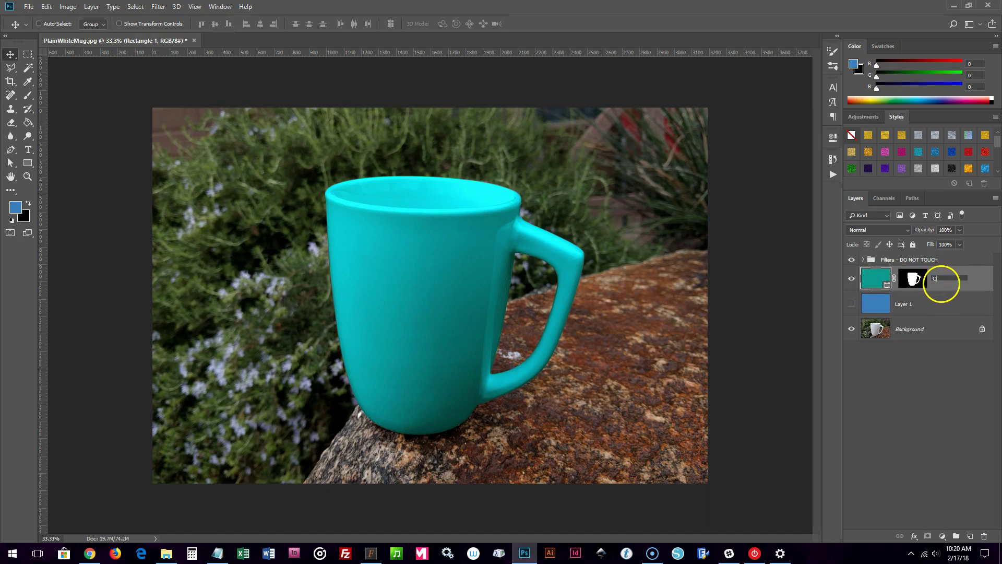
pyautogui.write('hange Color Here')
pyautogui.press('Return')
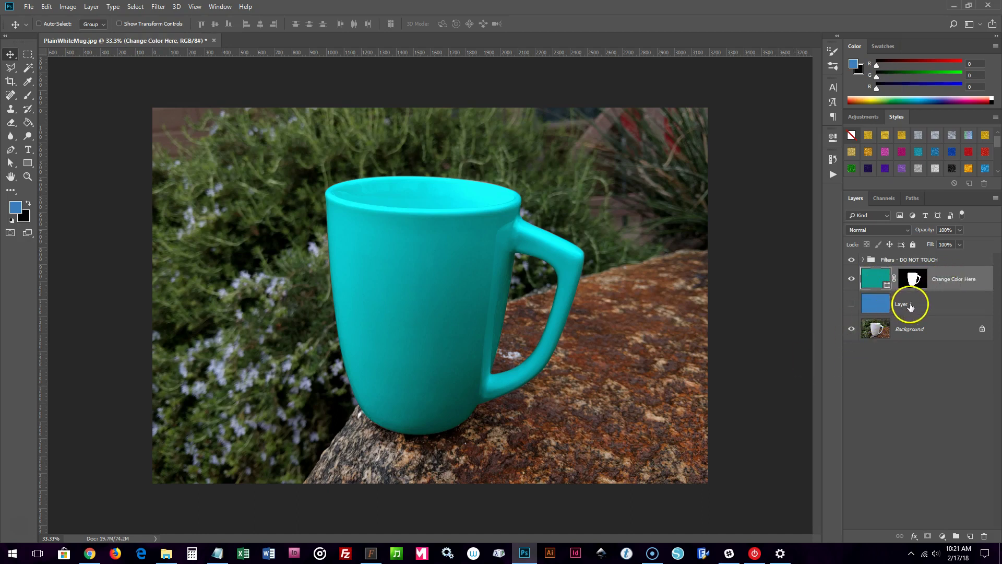
# - Delete the unused blue Layer 1
pyautogui.click(906, 298)
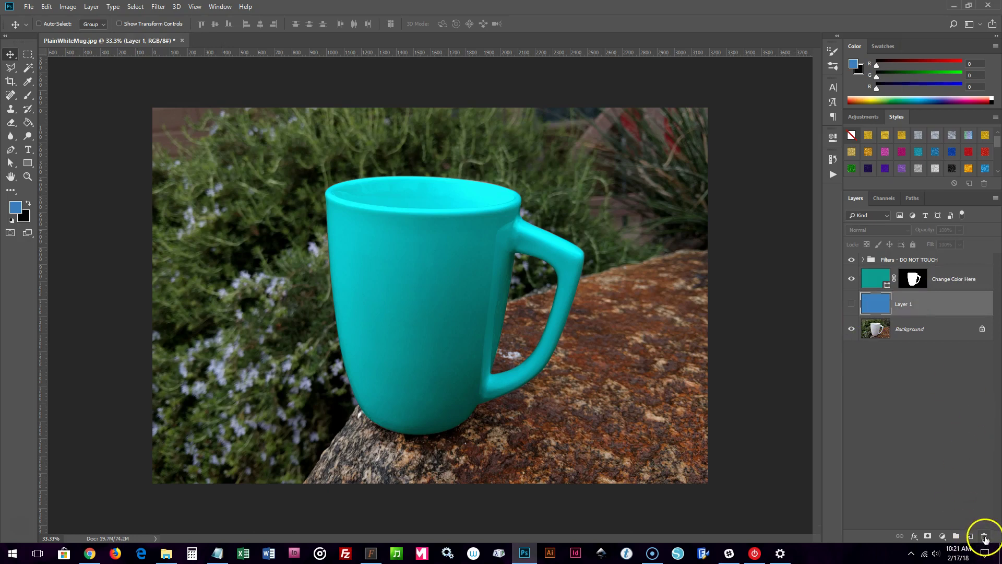
pyautogui.click(985, 536)
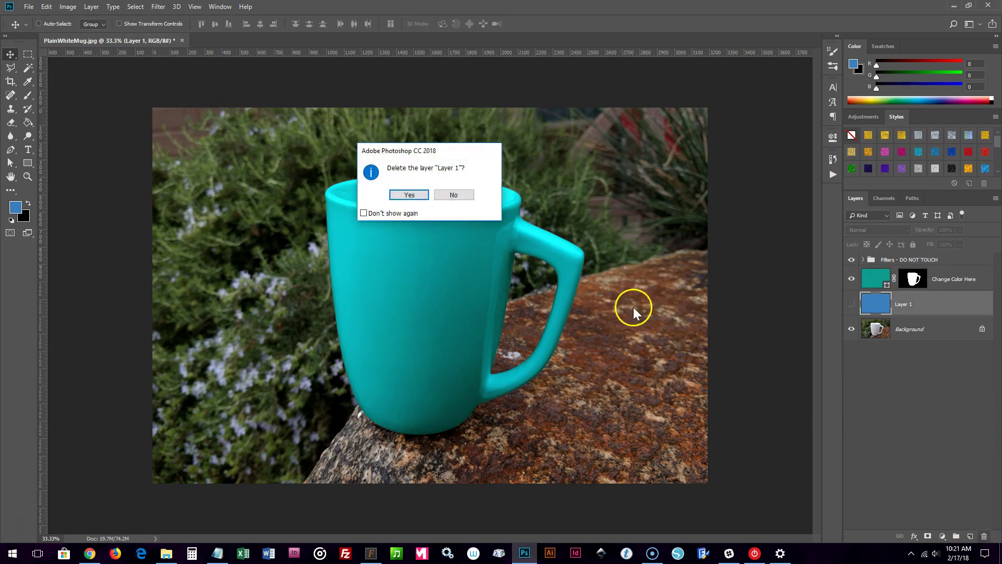
pyautogui.click(408, 194)
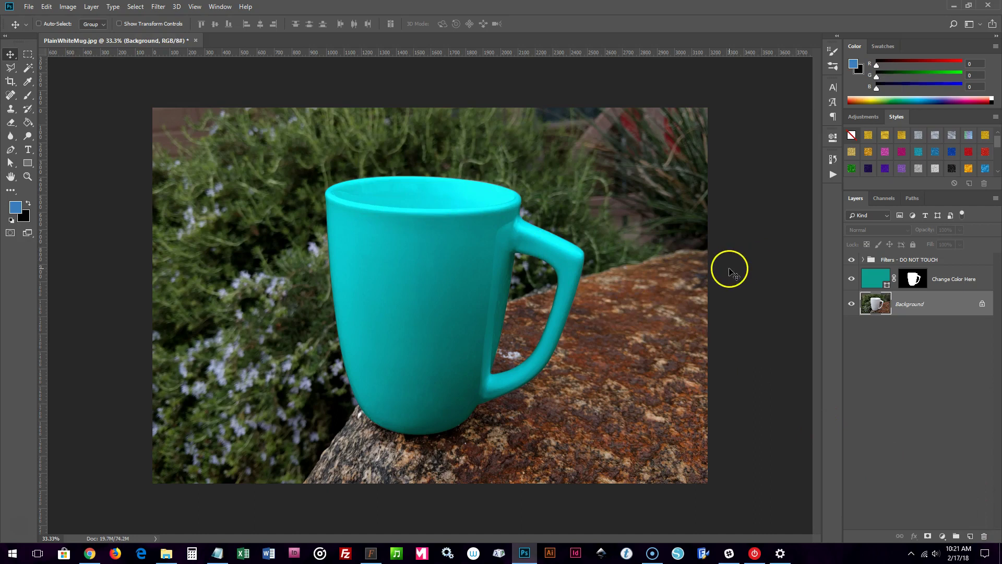